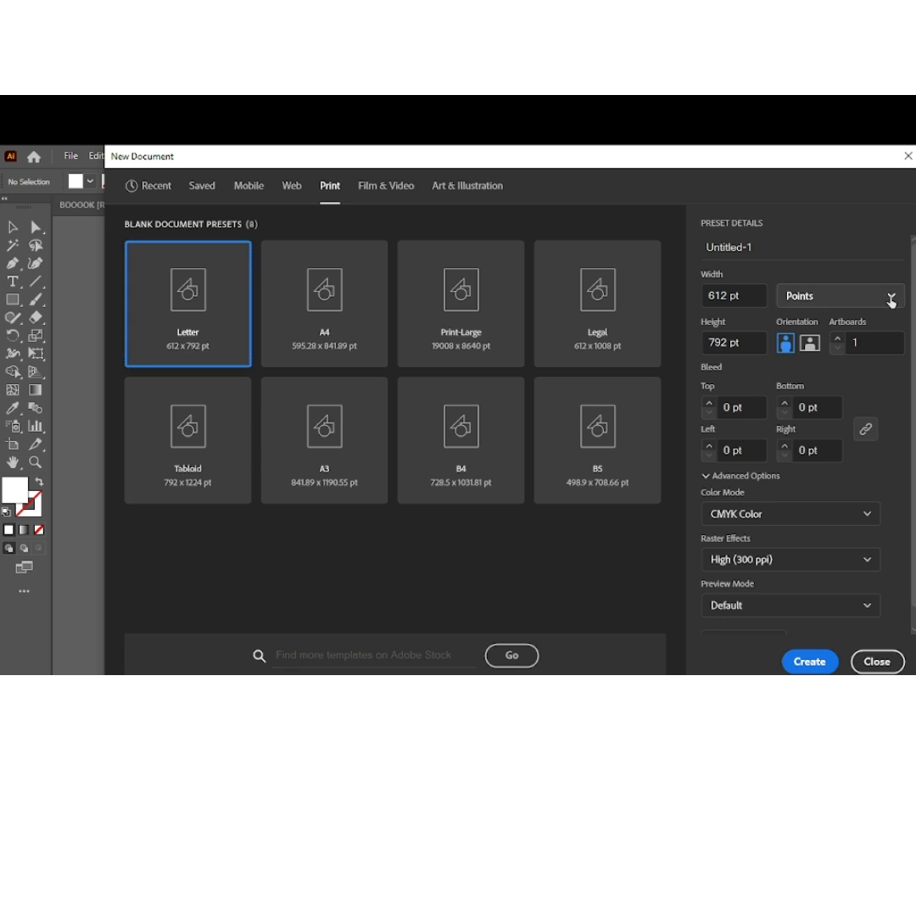
Create a landscape print document measured in inches, 13 in wide and 9 in high, with 0.125 in bleed on all sides
click(838, 396)
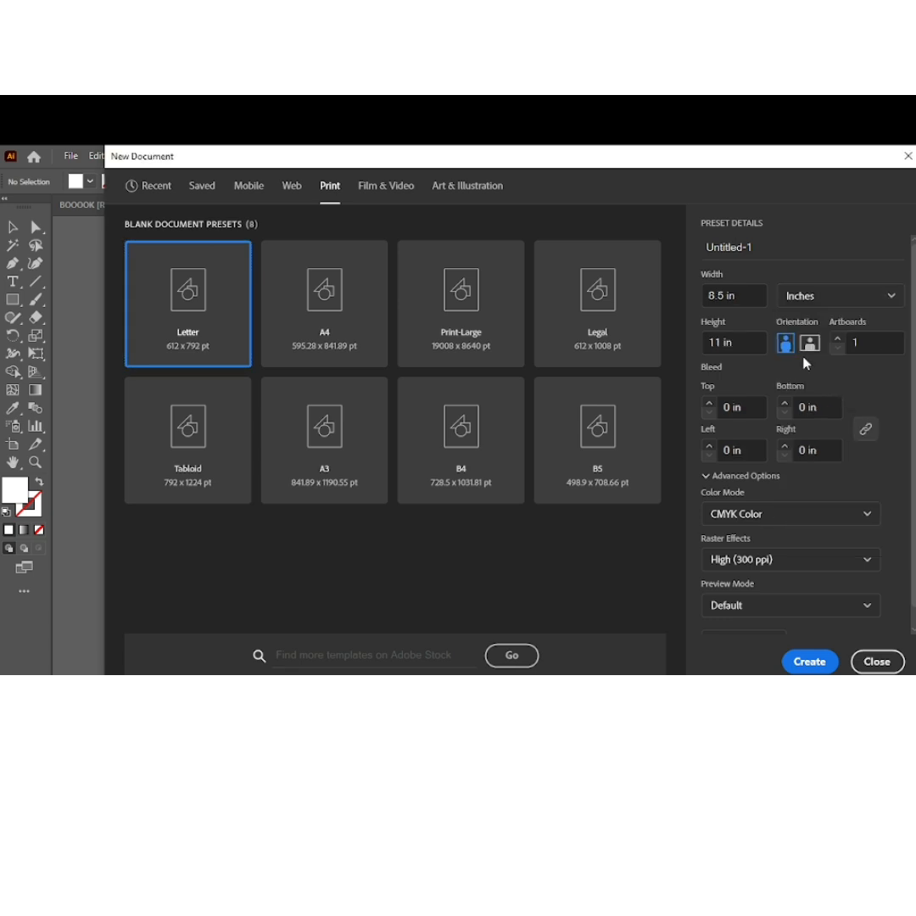
double_click(723, 294)
text(13)
double_click(708, 342)
text(9)
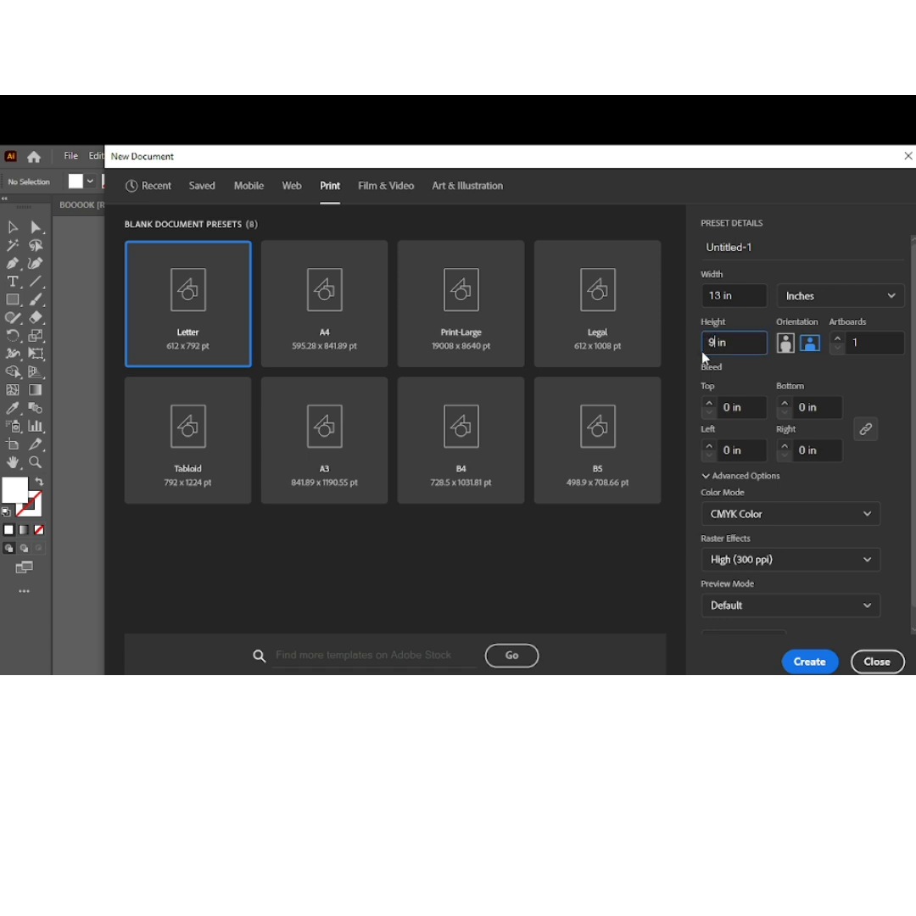
click(811, 346)
click(709, 404)
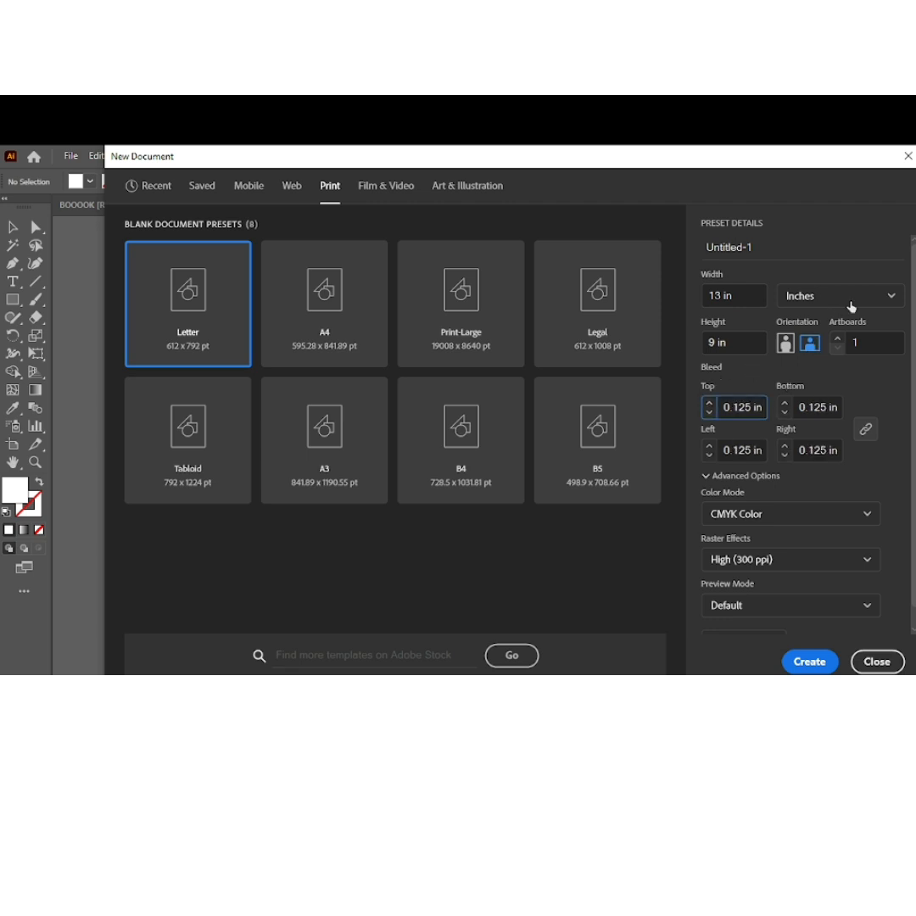
click(809, 664)
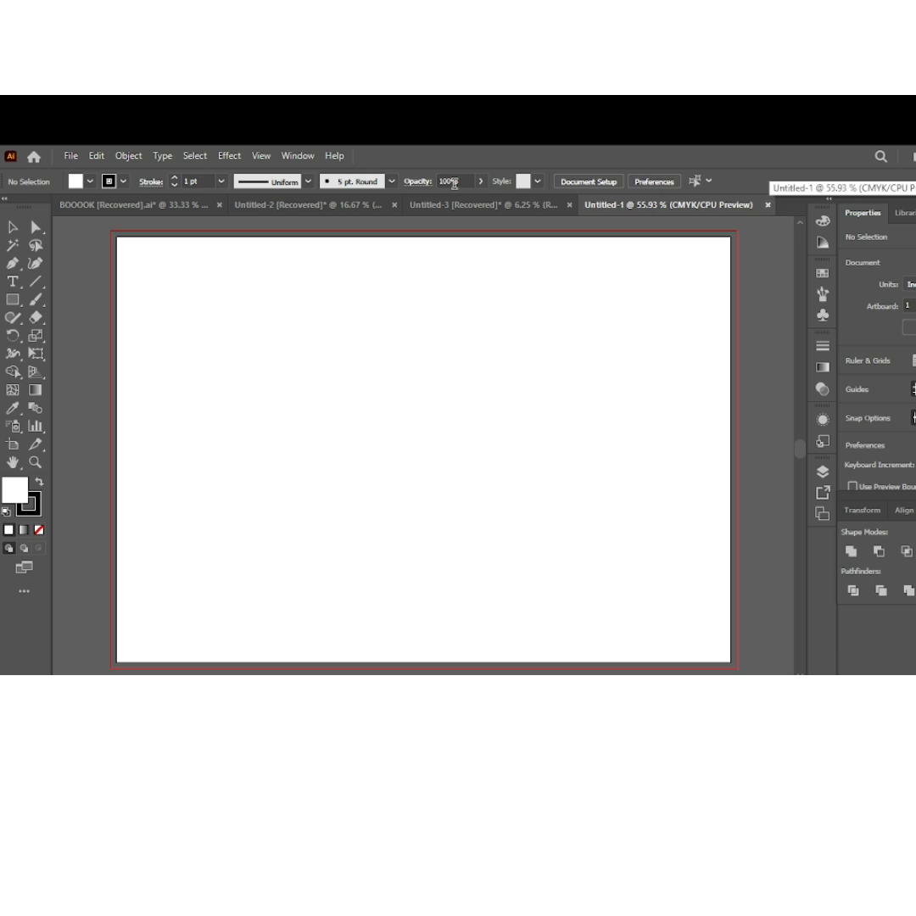
Draw a rectangle 13 in wide and 9 in high with the Rectangle tool
scroll(308, 365, down, 1)
scroll(309, 366, up, 1)
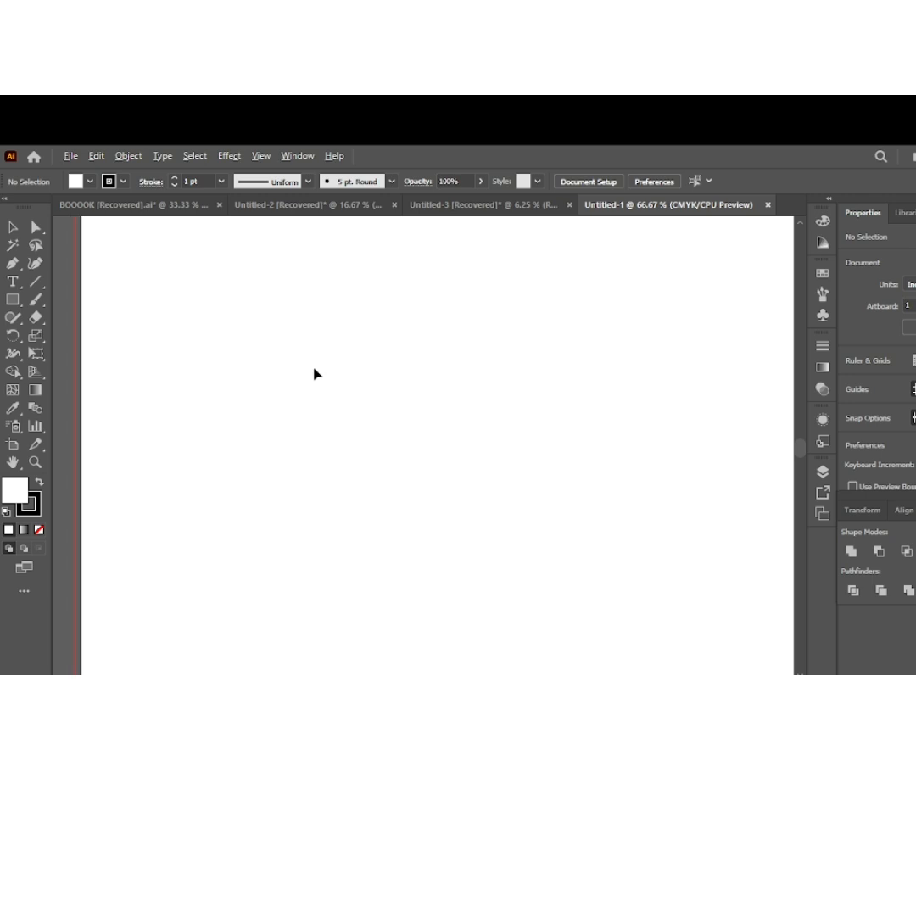
scroll(318, 374, down, 1)
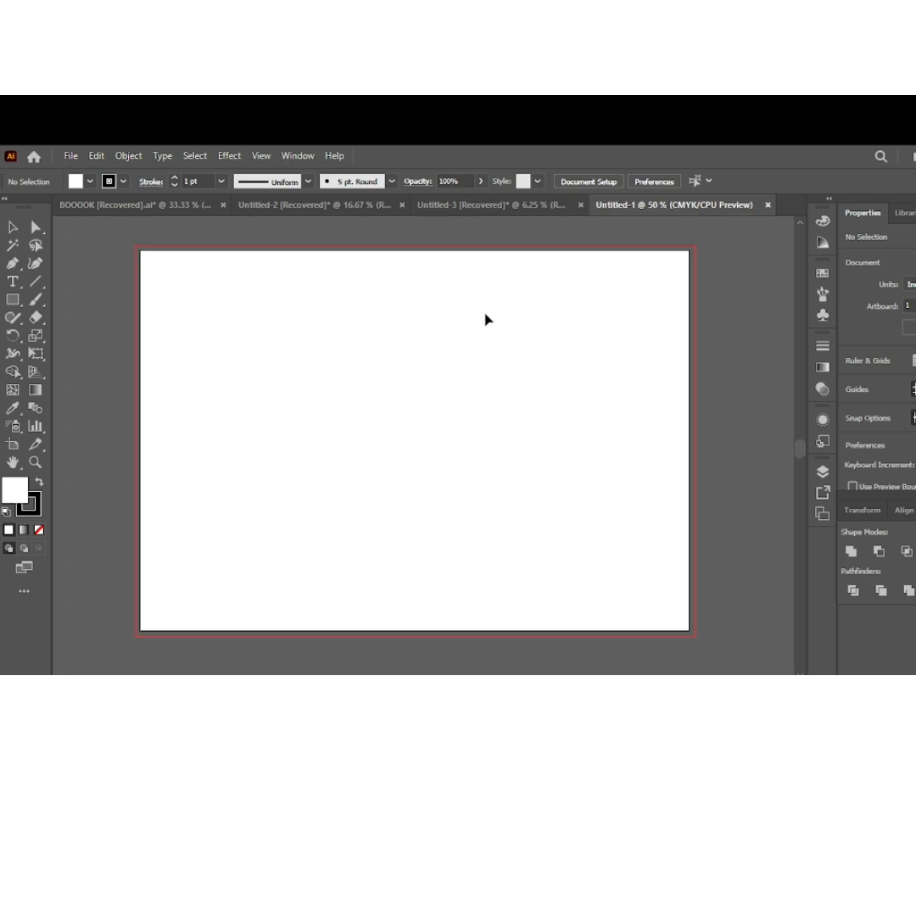
click(22, 302)
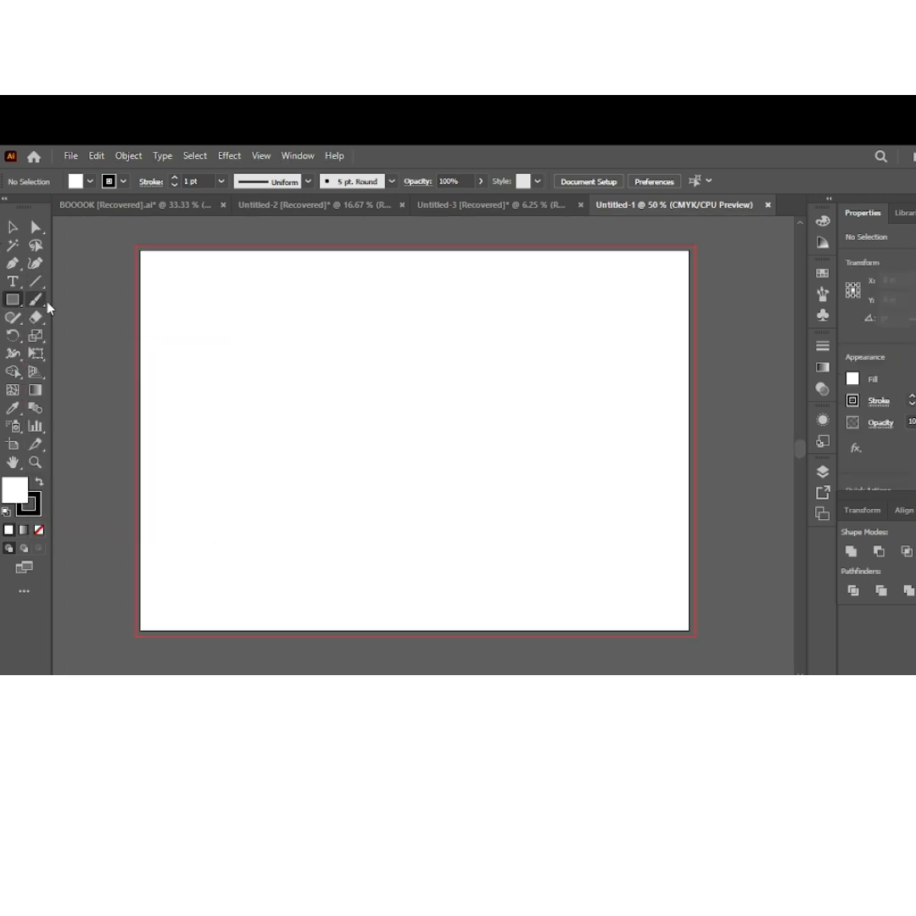
click(189, 313)
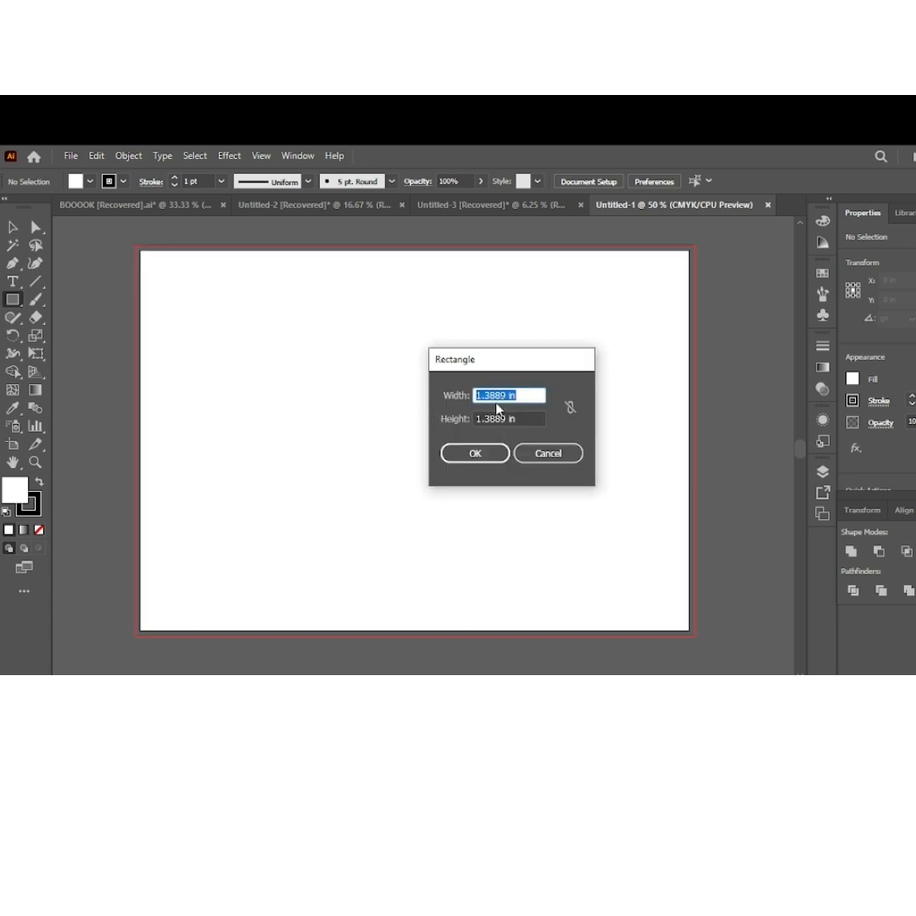
key(BackSpace)
drag(505, 418, 477, 418)
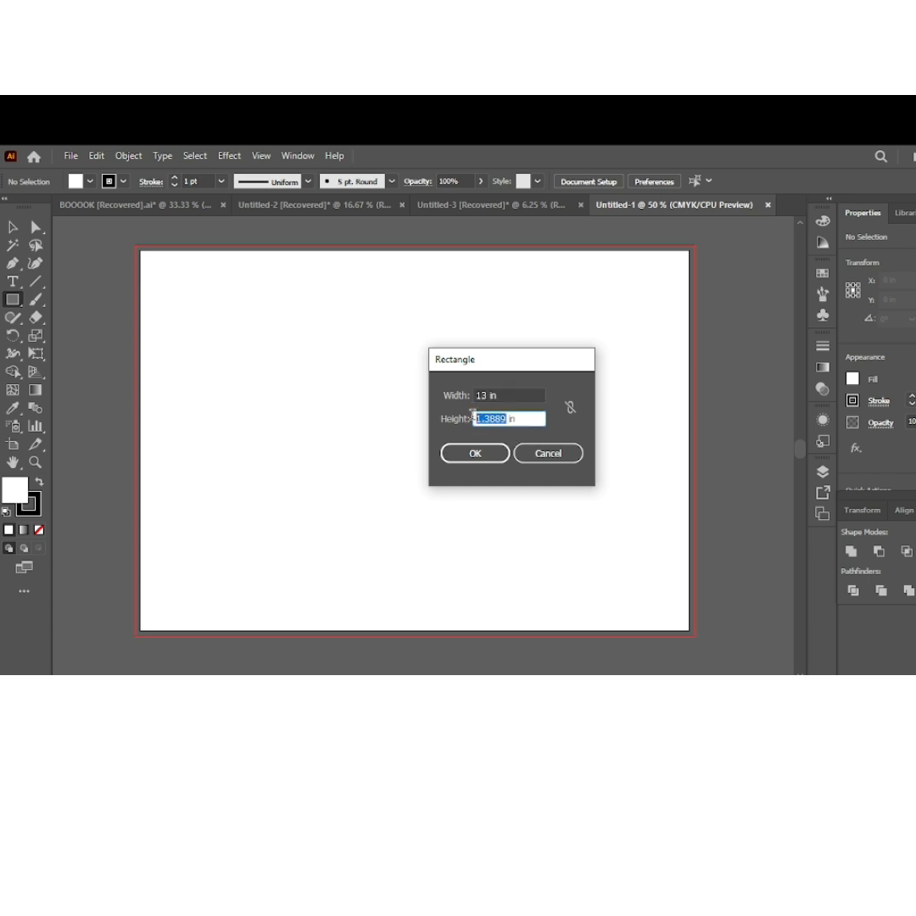
key(BackSpace)
click(473, 454)
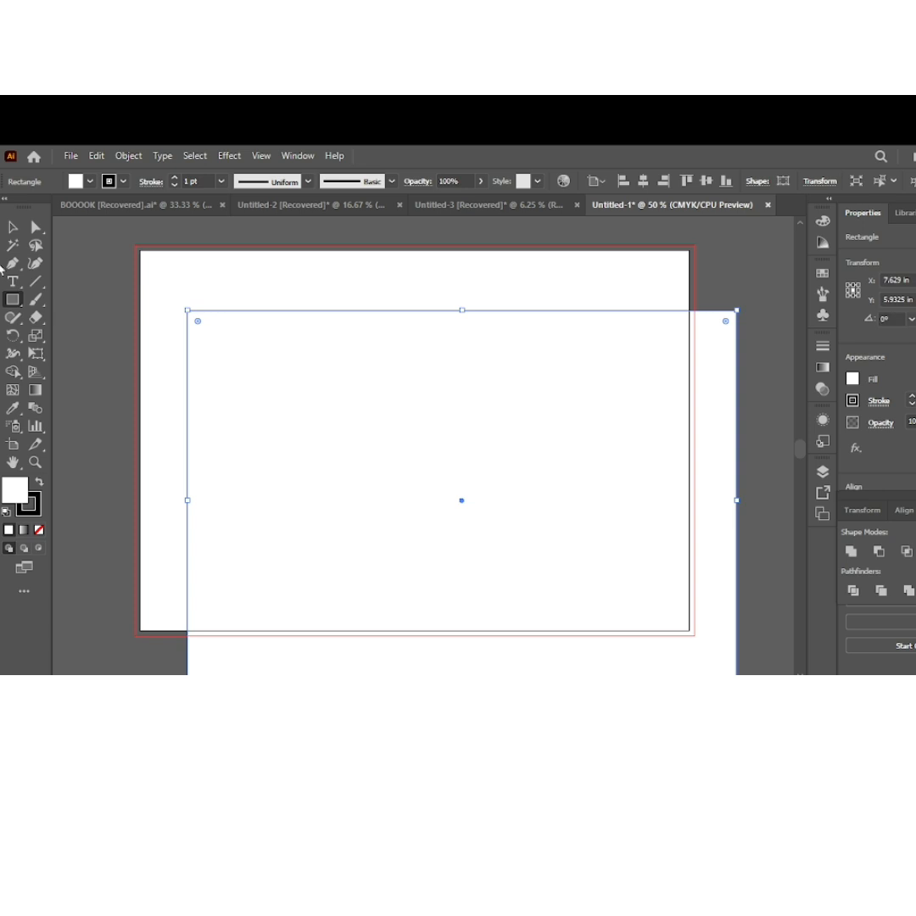
Align the 13 × 9 in rectangle to the artboard's horizontal and vertical center
click(13, 227)
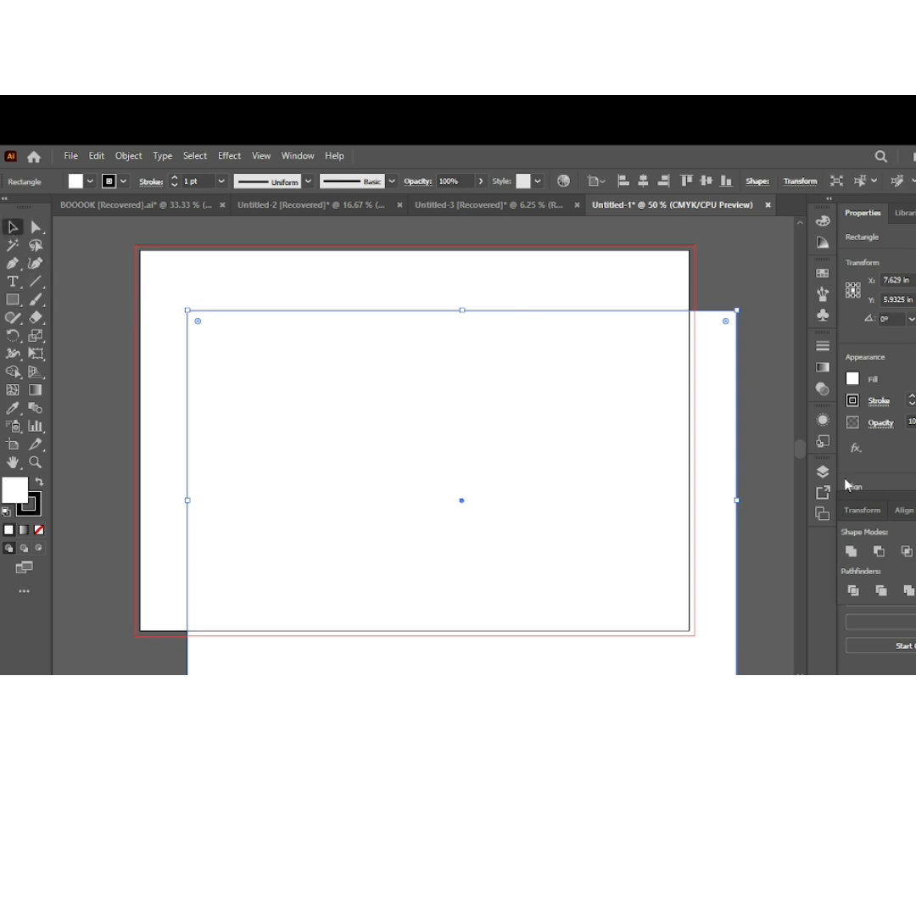
drag(912, 497, 887, 563)
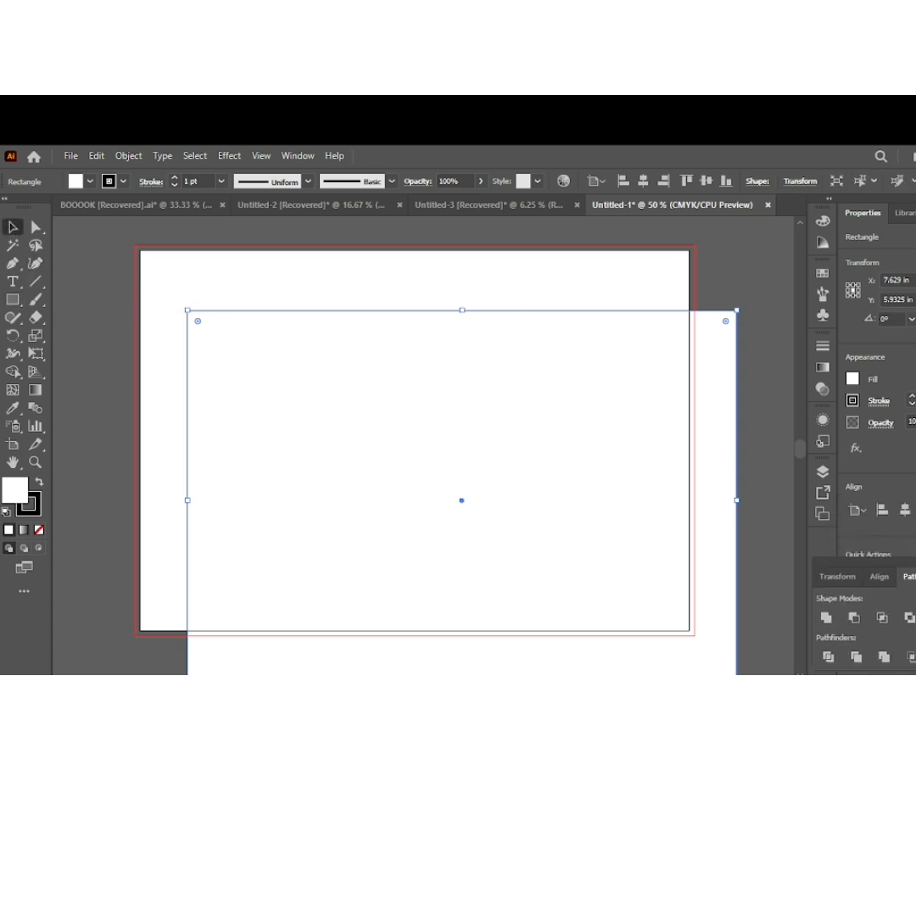
click(906, 510)
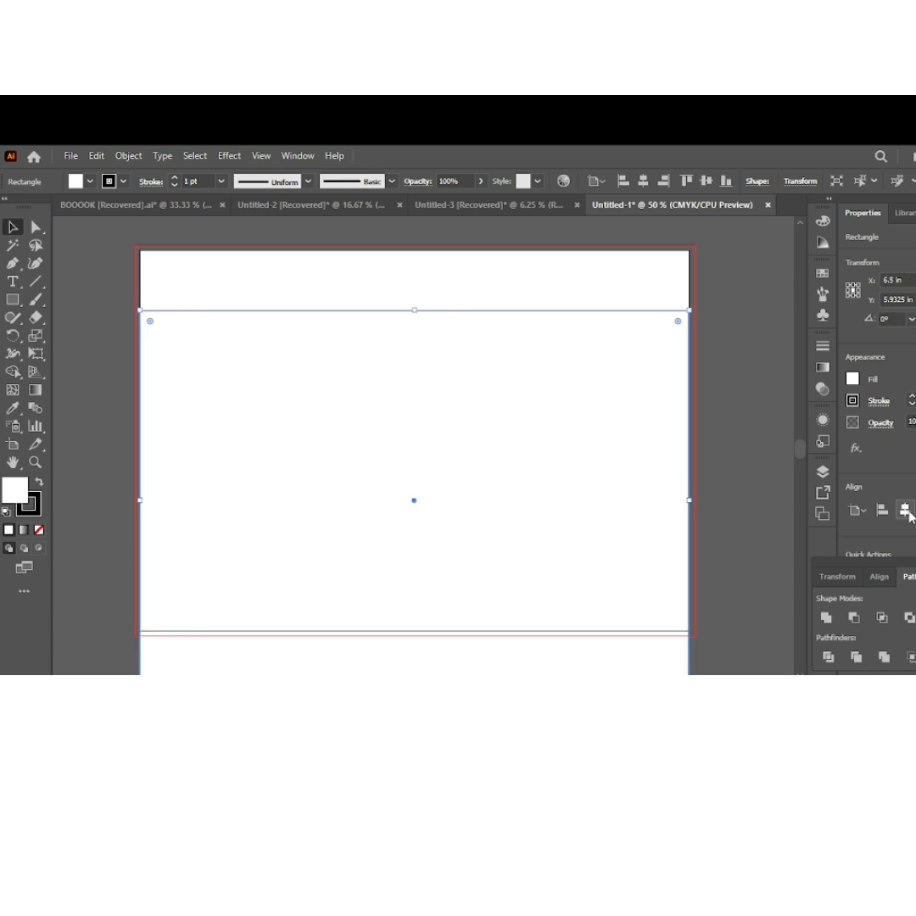
click(915, 510)
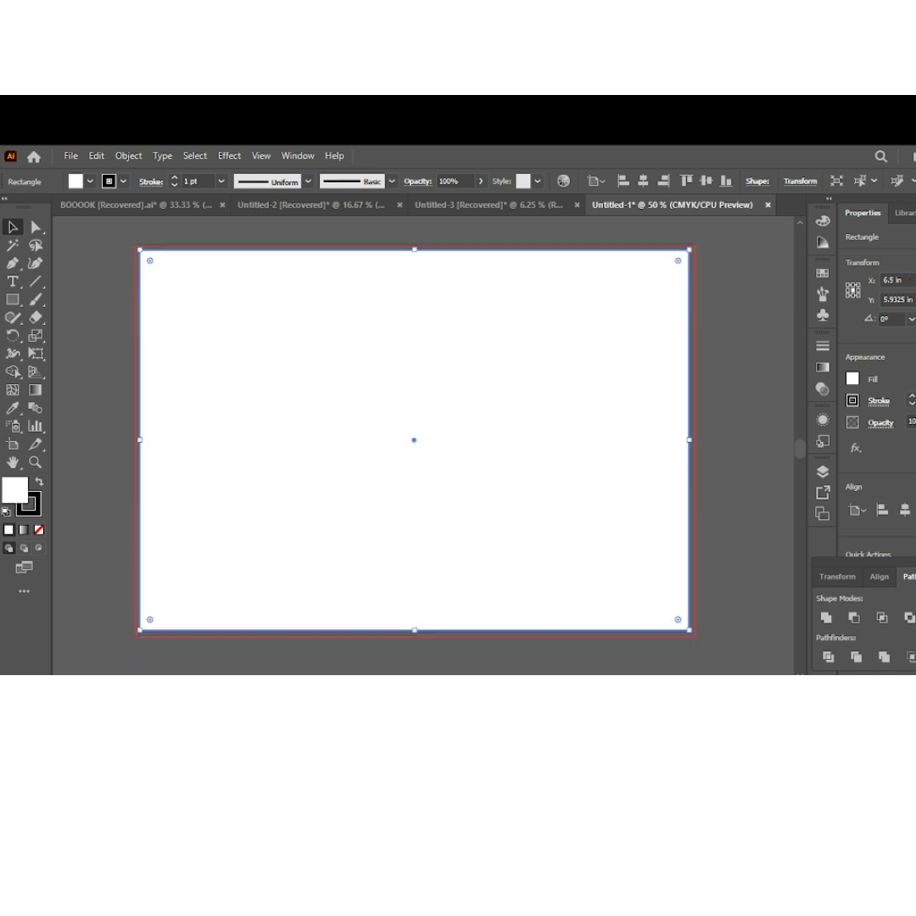
click(748, 389)
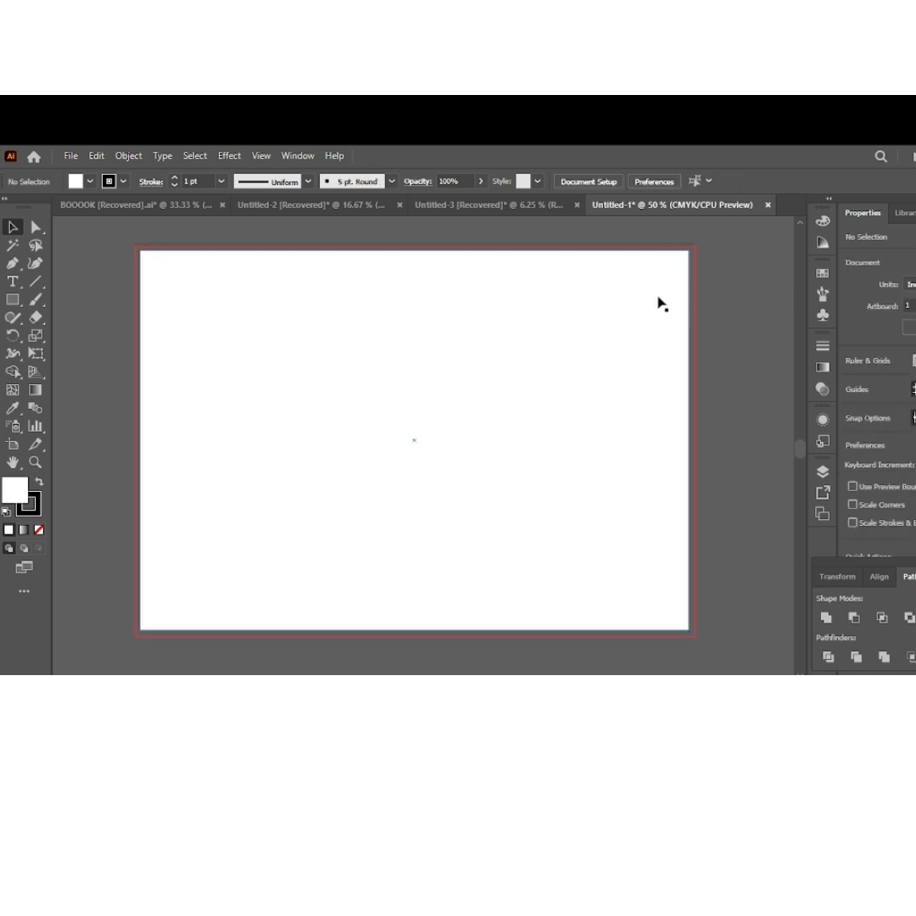
Draw a second rectangle 6 in wide and 9 in high for a cover panel
scroll(342, 311, up, 1)
scroll(342, 311, down, 1)
drag(334, 312, 344, 302)
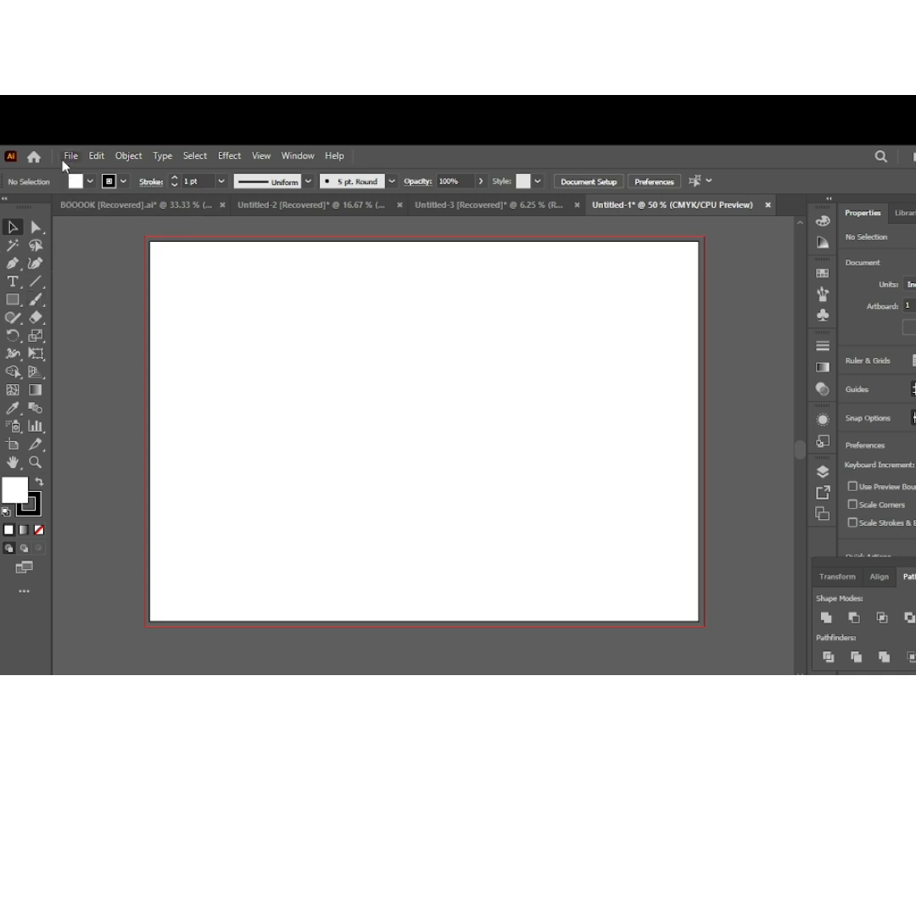
click(12, 299)
click(186, 340)
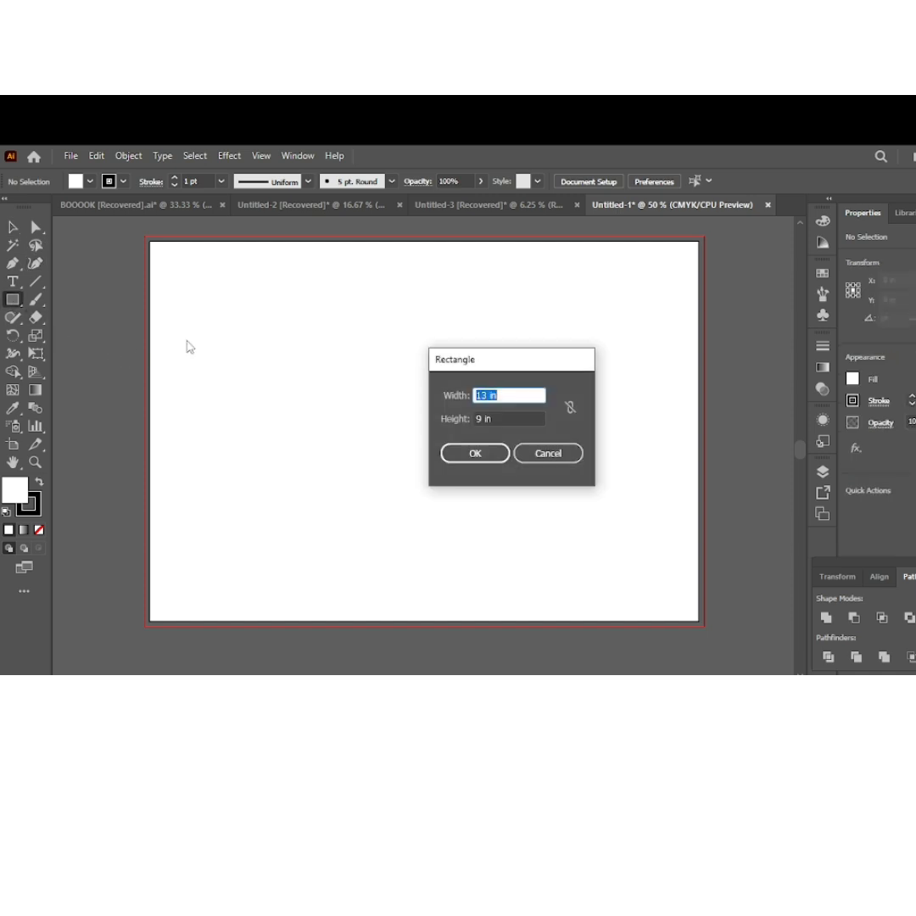
drag(489, 396, 475, 403)
key(BackSpace)
text(6)
click(475, 453)
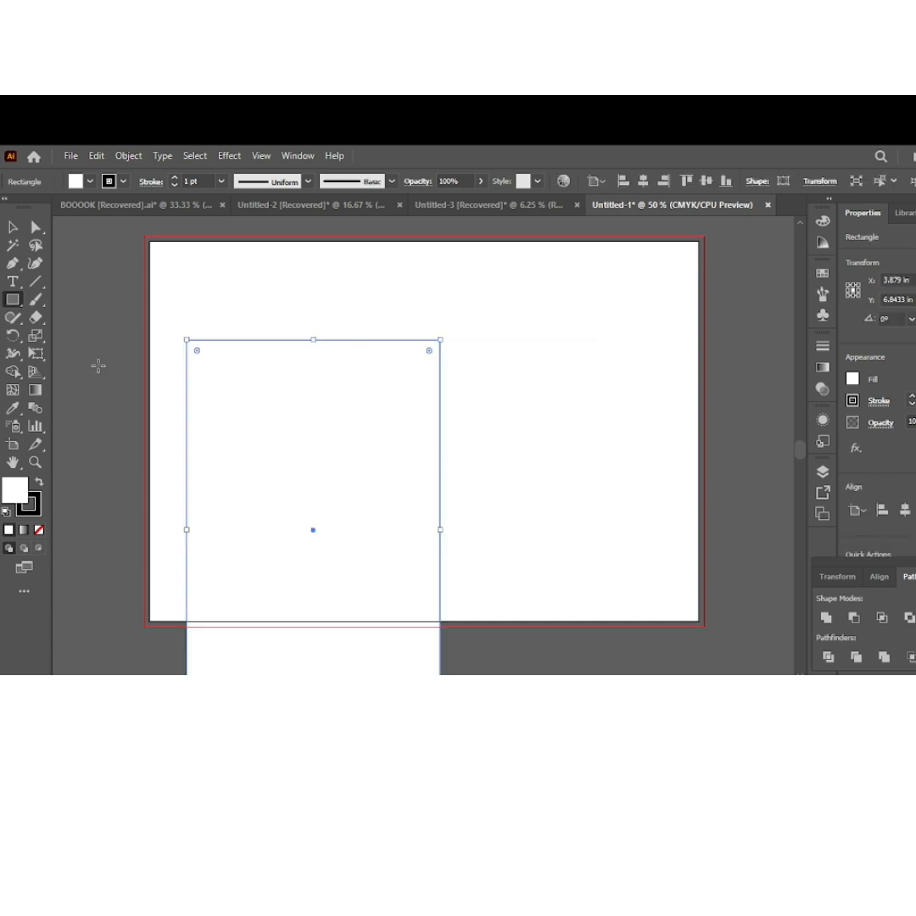
Place the 6 in wide rectangle flush with the artboard's right edge and center it vertically on the artboard
click(13, 228)
drag(475, 455, 672, 380)
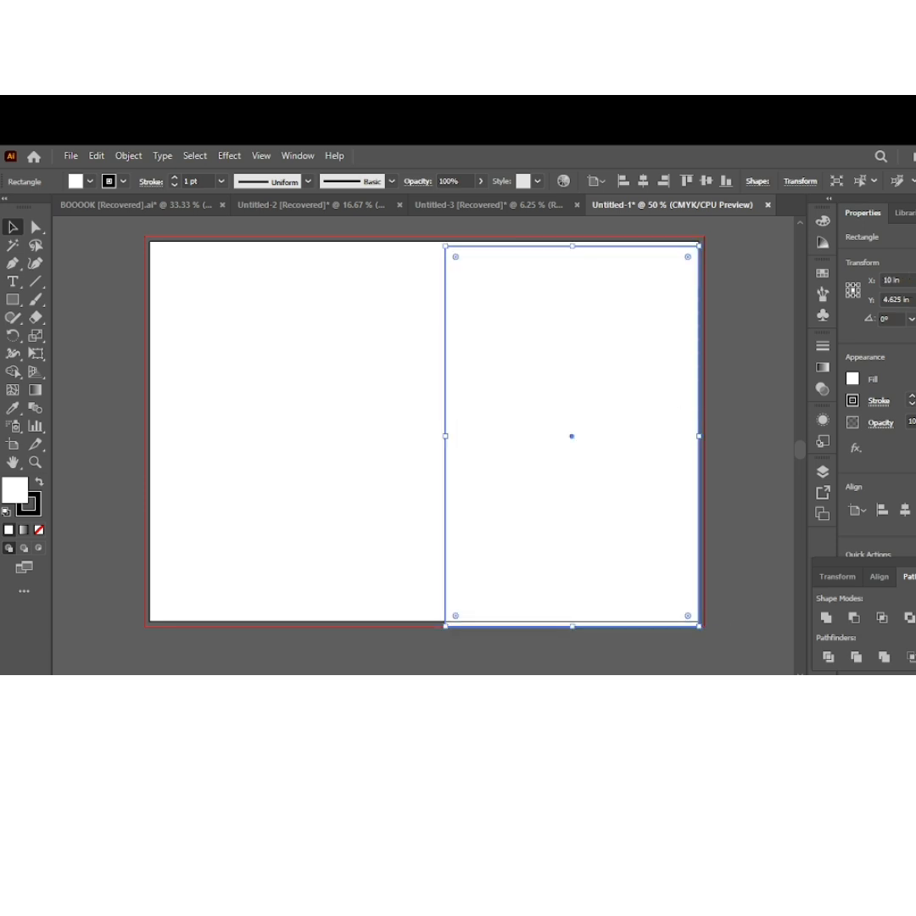
click(901, 510)
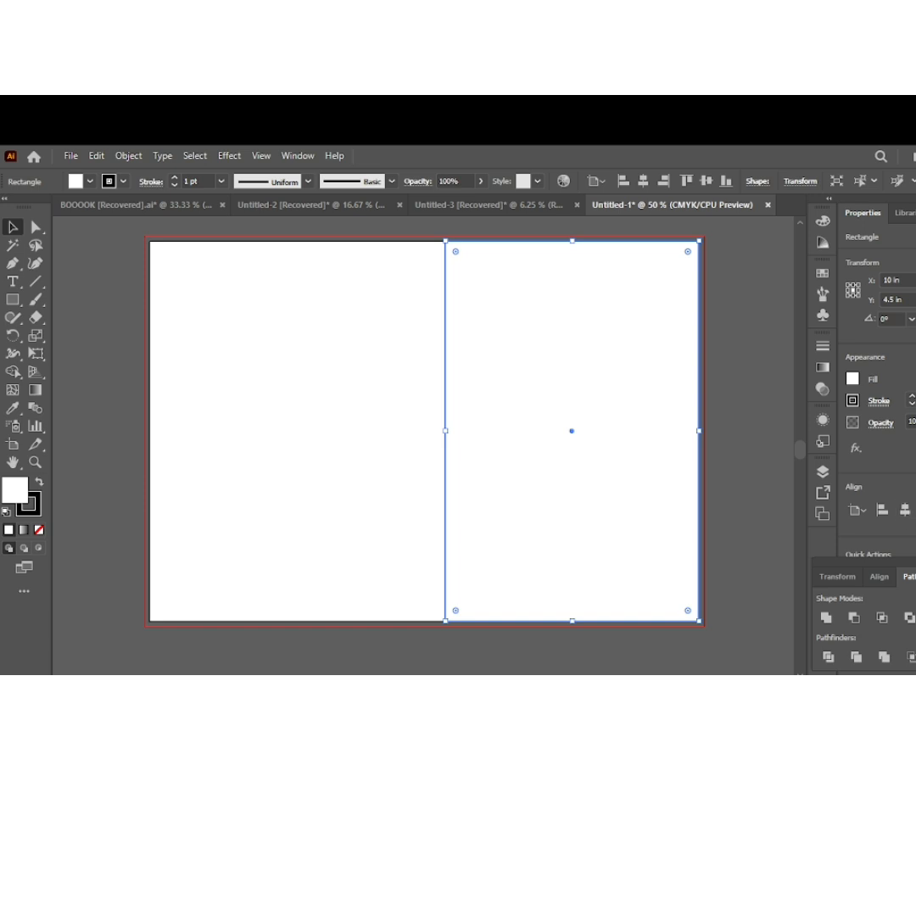
click(730, 416)
Duplicate the cover panel rectangle 7 in to the left, flush with the artboard's left edge
click(618, 350)
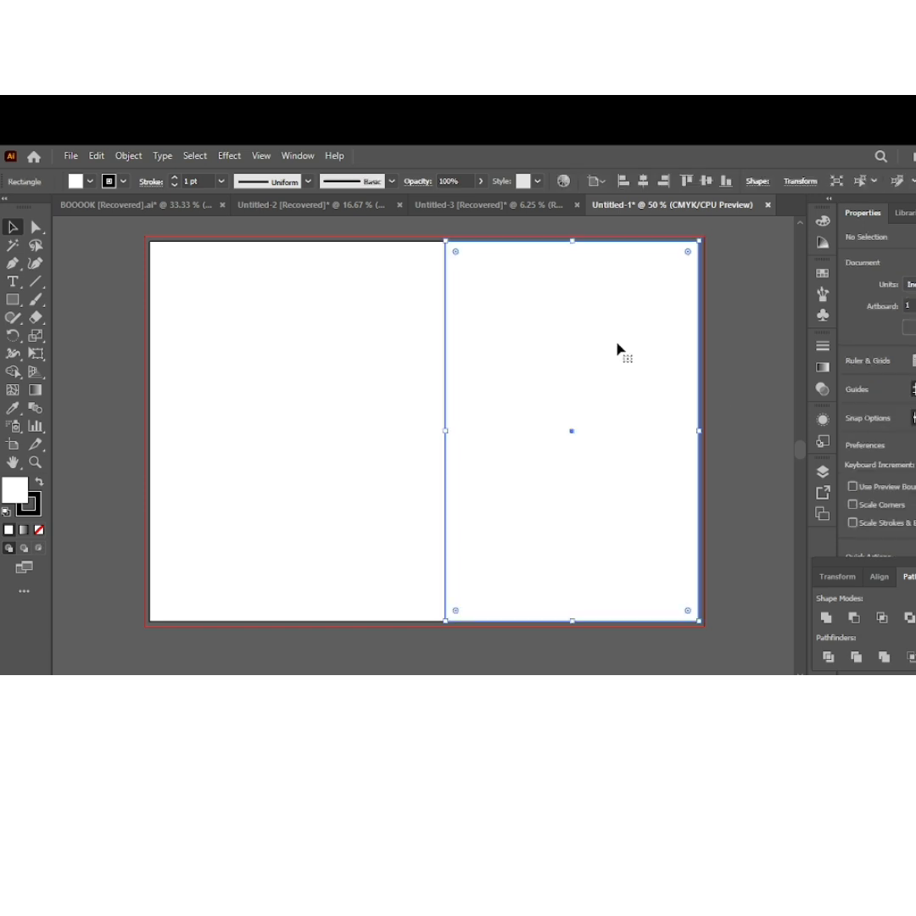
key(alt)
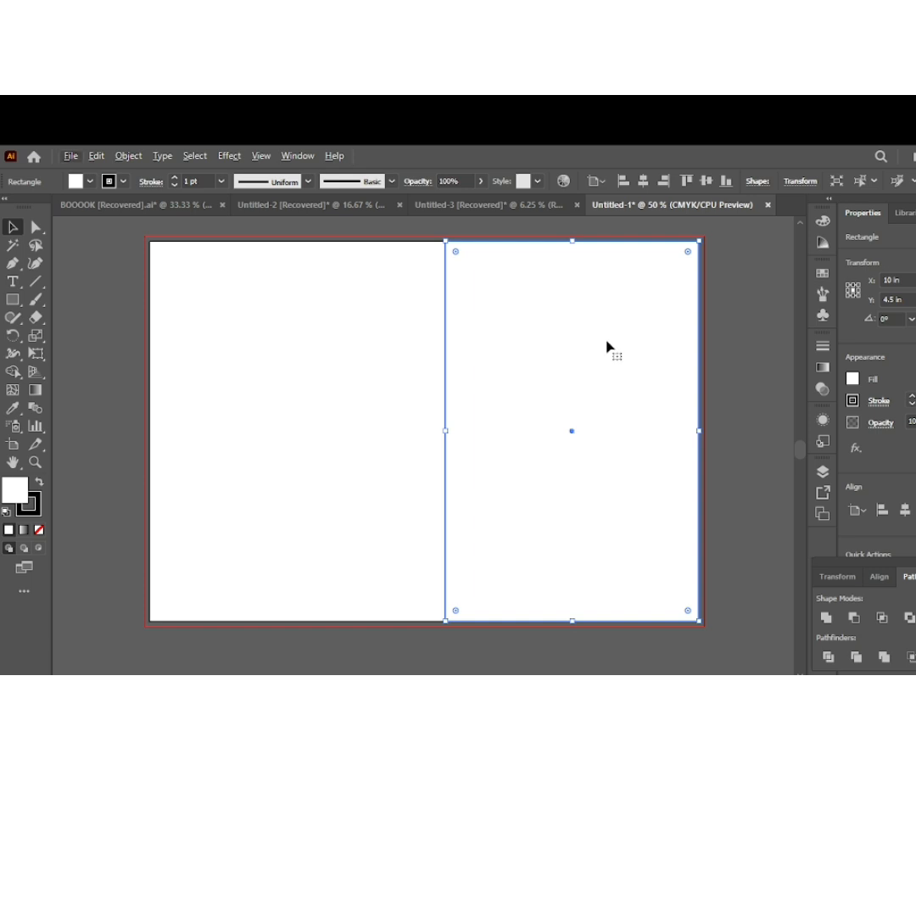
key(alt)
drag(600, 342, 306, 345)
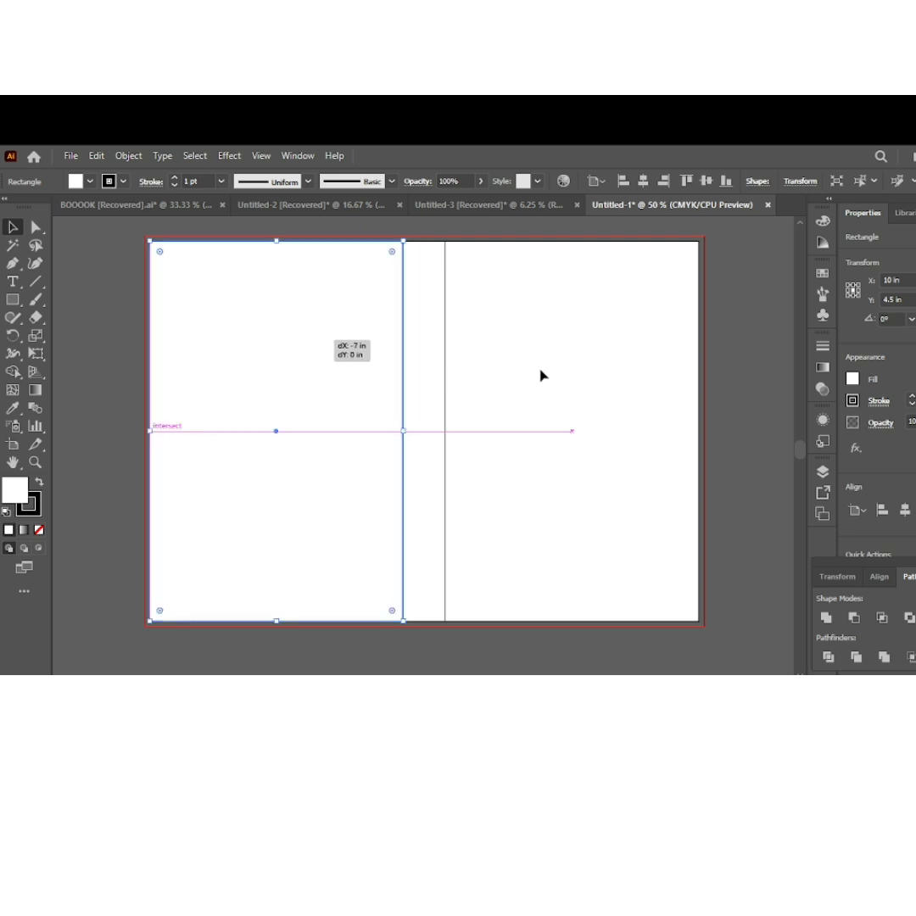
click(746, 377)
Fill the full-size background rectangle with black to mark the spine between the two cover panels
click(420, 280)
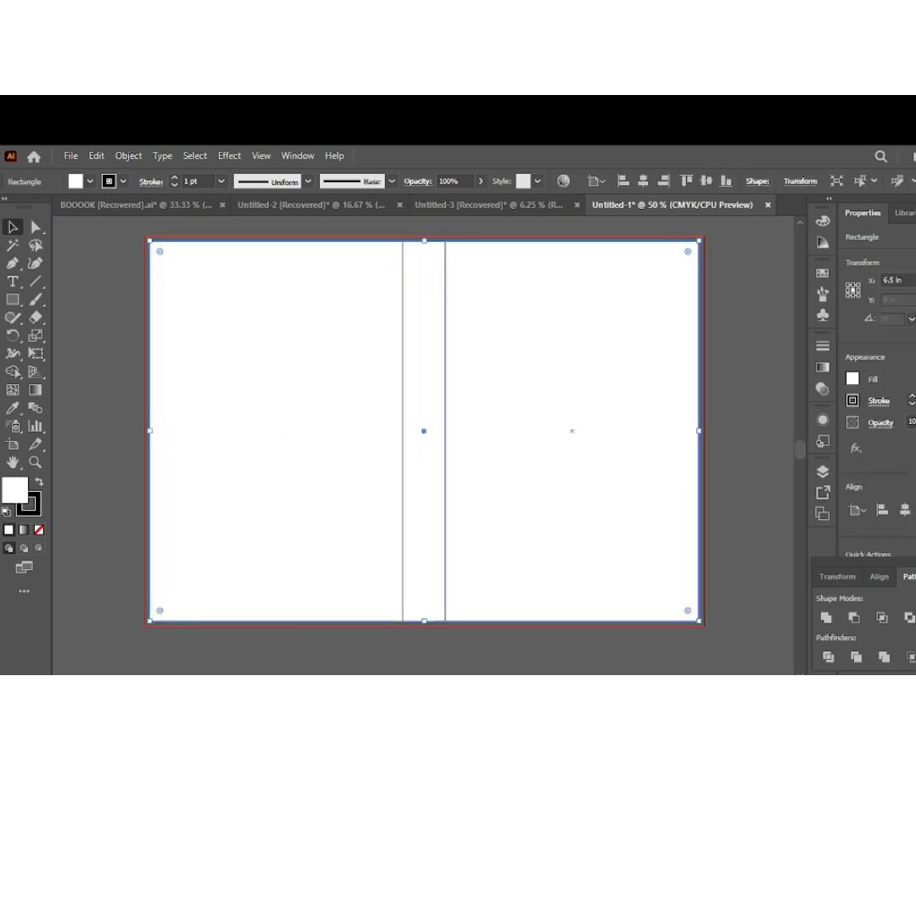
click(852, 378)
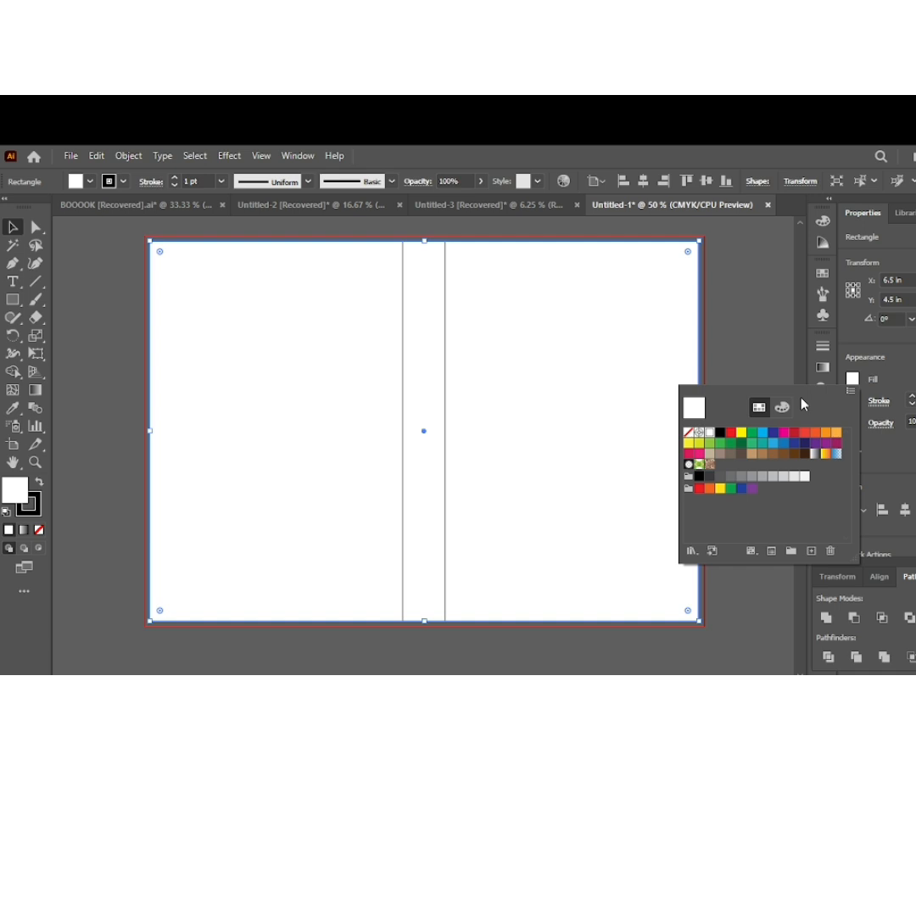
click(719, 432)
click(749, 342)
click(749, 342)
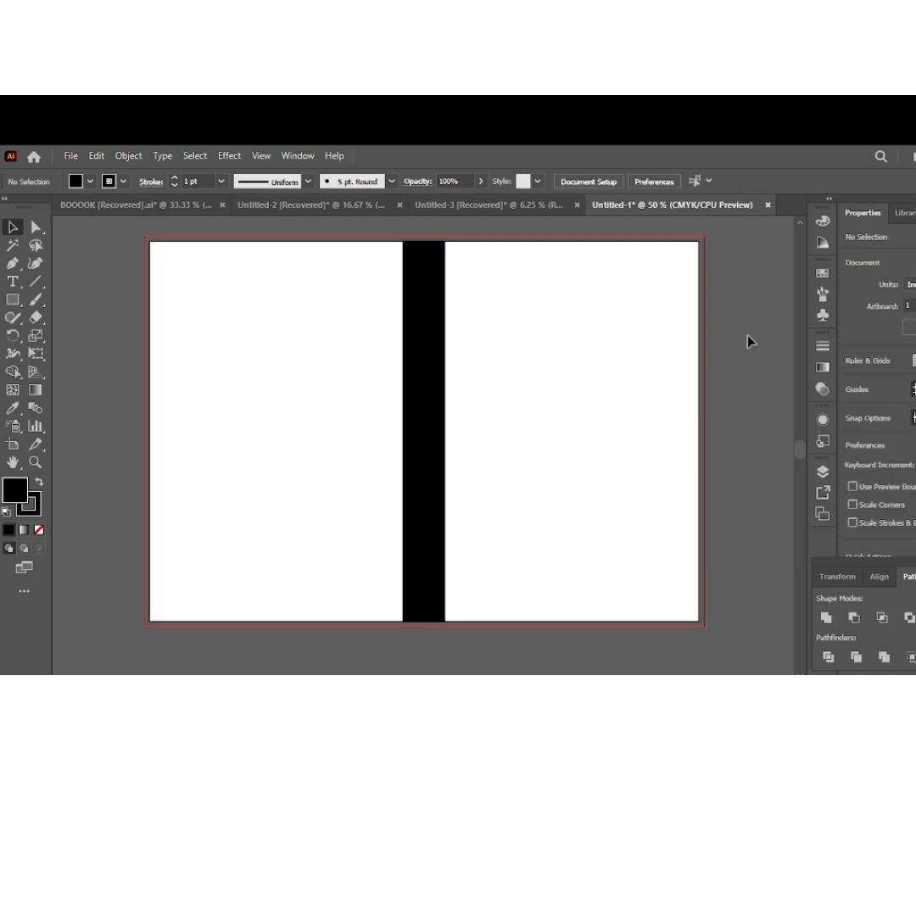
click(607, 328)
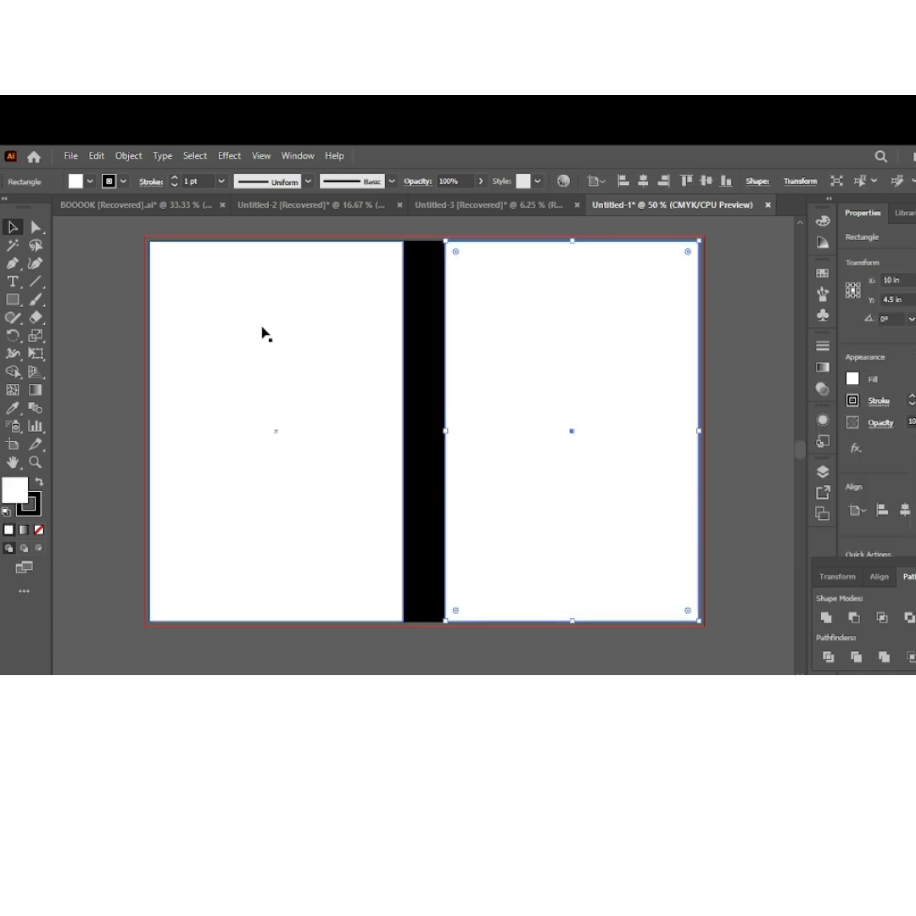
click(735, 329)
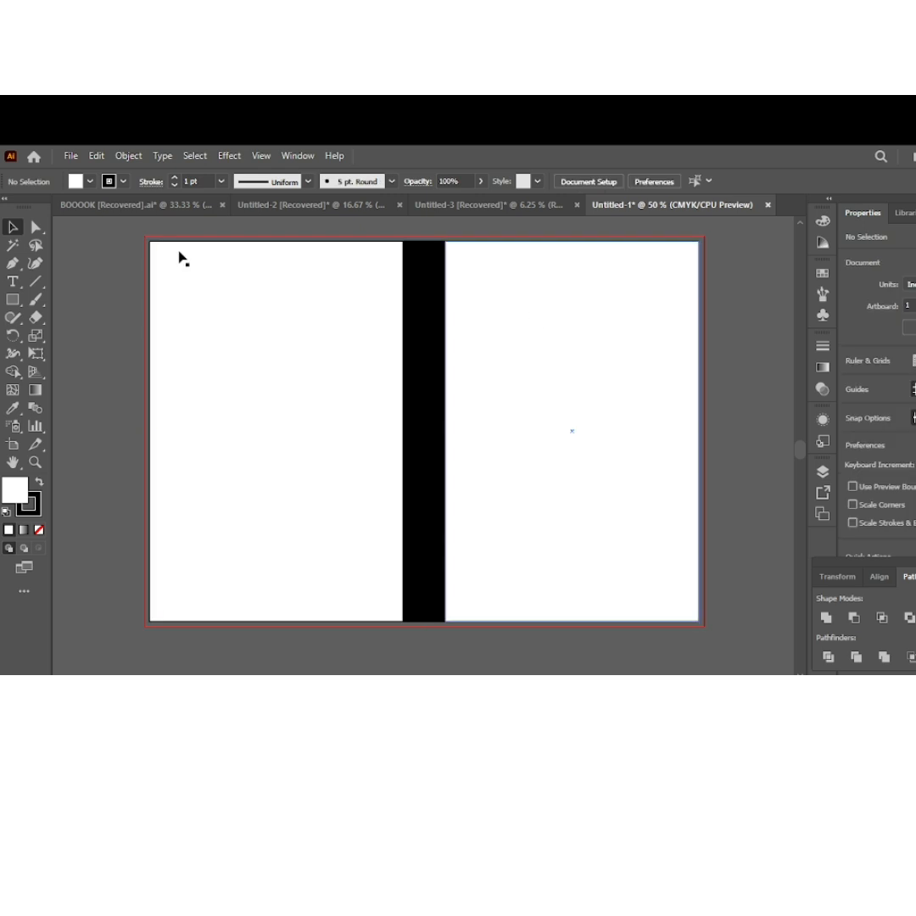
Copy the BEE book front cover artwork from the BOOOOK document and fit it on the right panel of Untitled-1
click(89, 207)
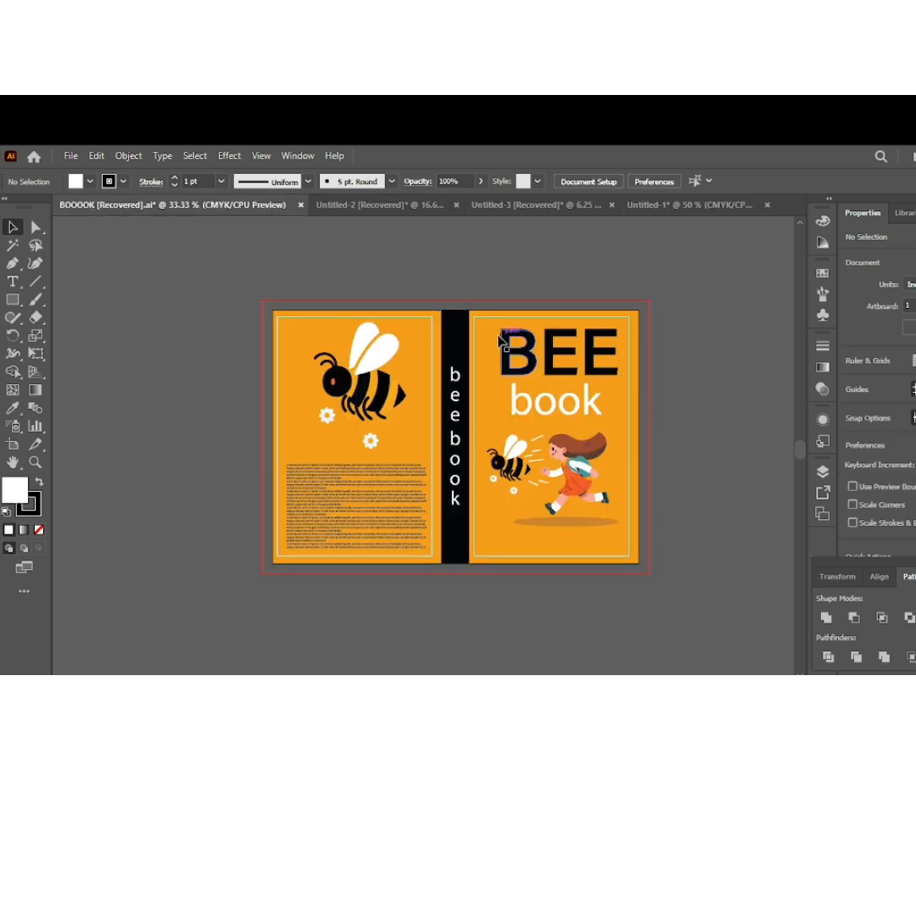
mouse_move(500, 337)
mouse_down()
mouse_move(558, 318)
mouse_move(654, 214)
mouse_move(596, 297)
mouse_move(598, 321)
mouse_move(501, 310)
mouse_up()
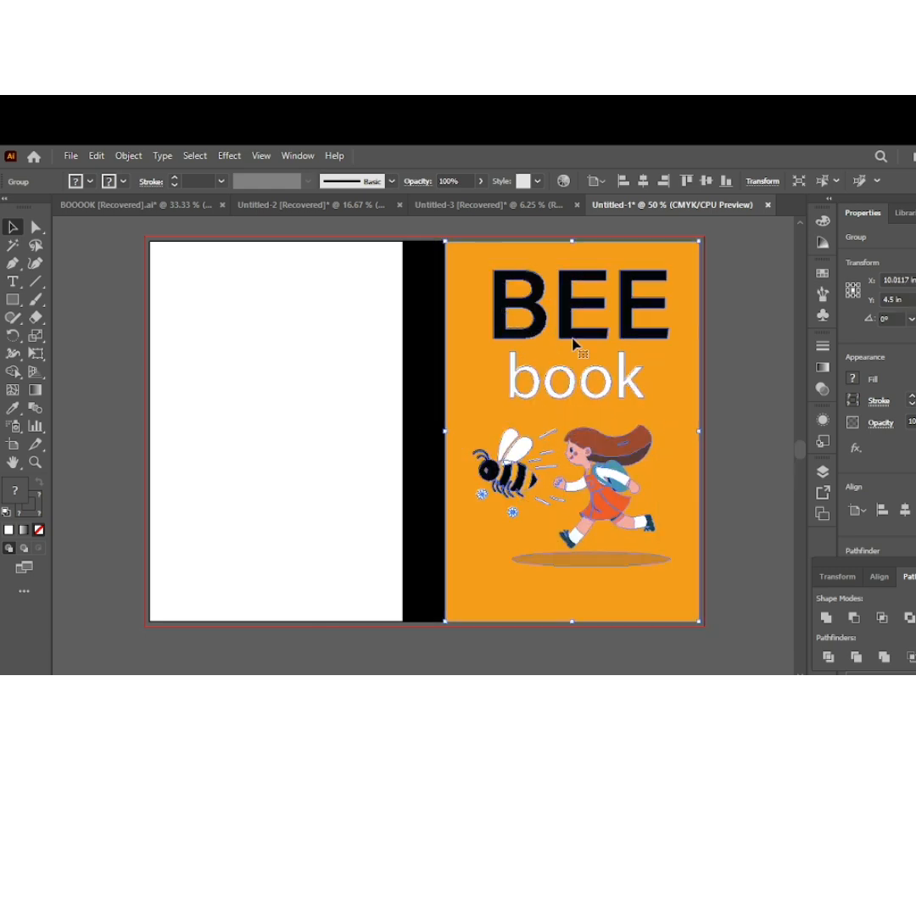
click(738, 399)
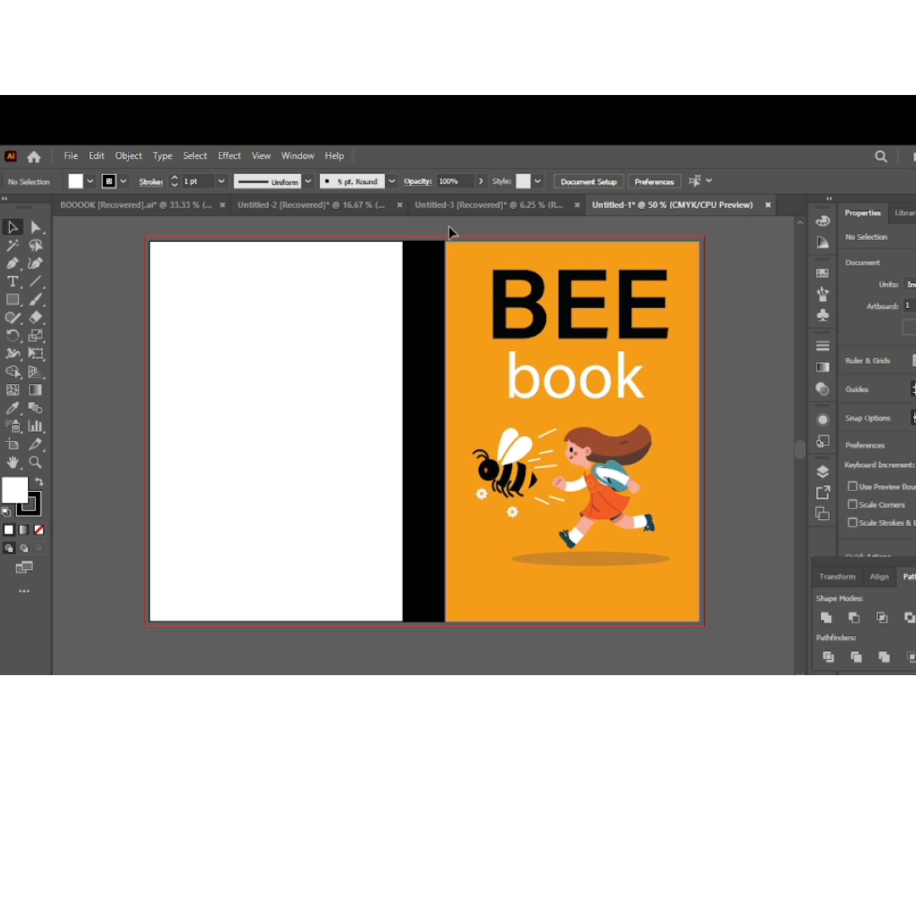
Copy the back cover artwork with the large bee and text from BOOOOK onto the left panel of Untitled-1
click(135, 206)
drag(377, 345, 292, 375)
scroll(293, 375, down, 2)
scroll(295, 380, up, 1)
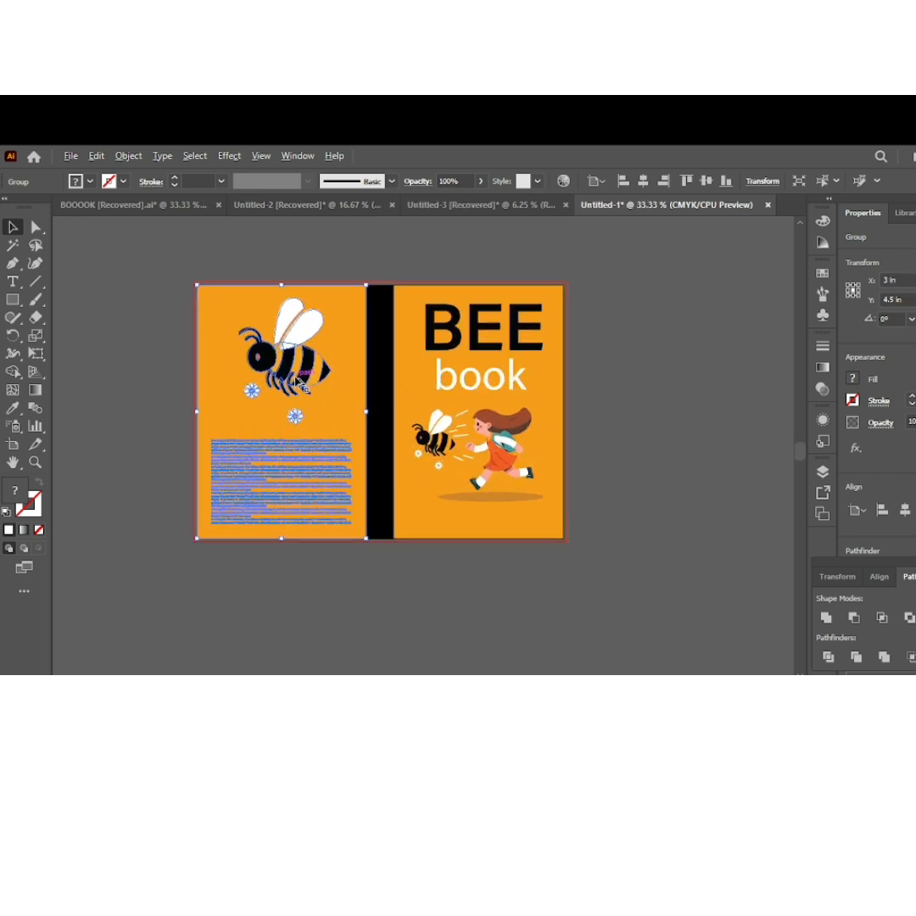
click(438, 270)
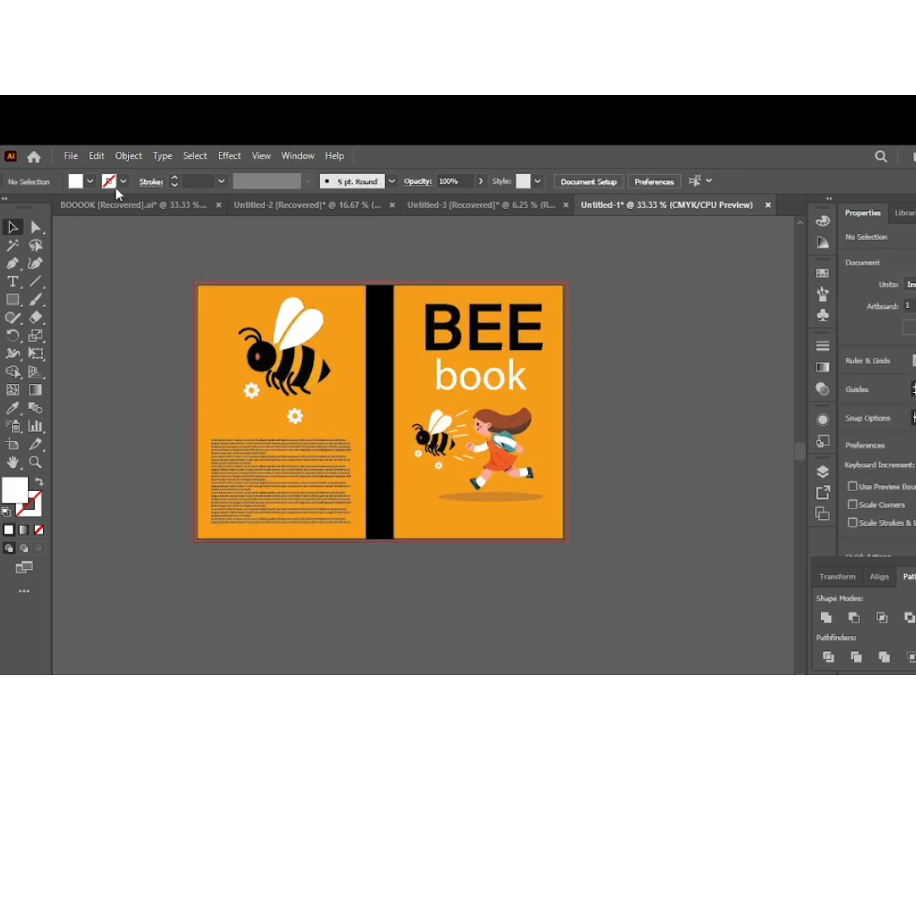
Copy the black spine strip and its white beebook lettering from the BOOOOK document onto the spine of Untitled-1
click(140, 206)
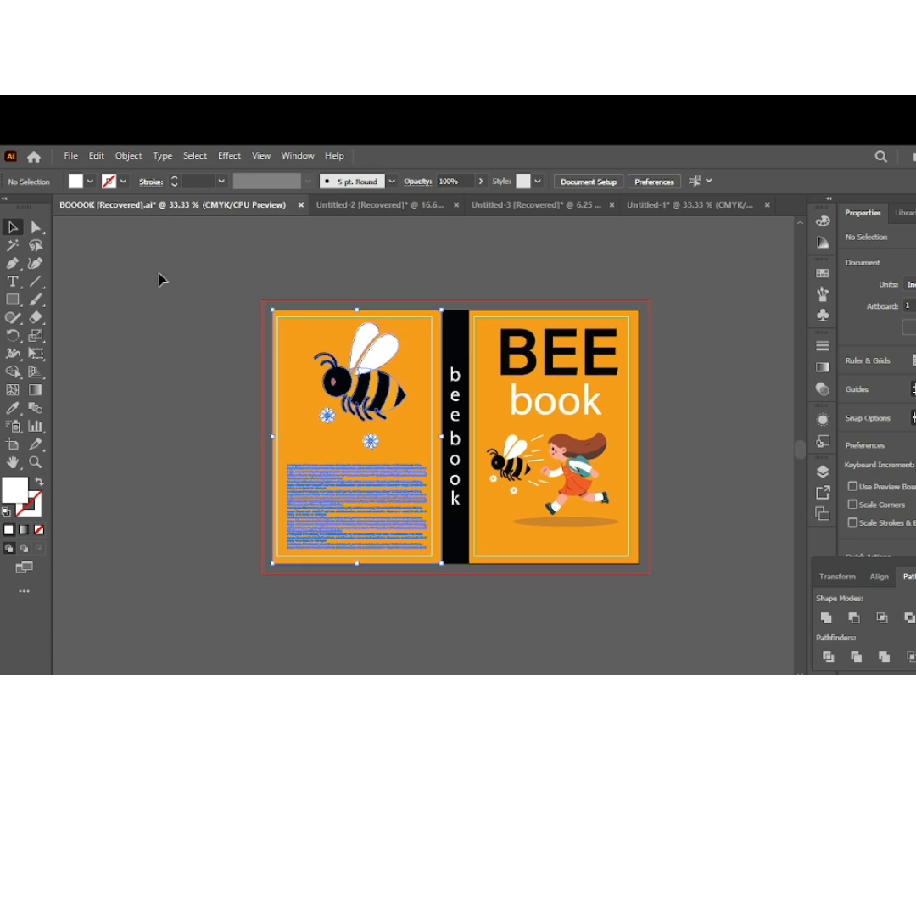
click(452, 357)
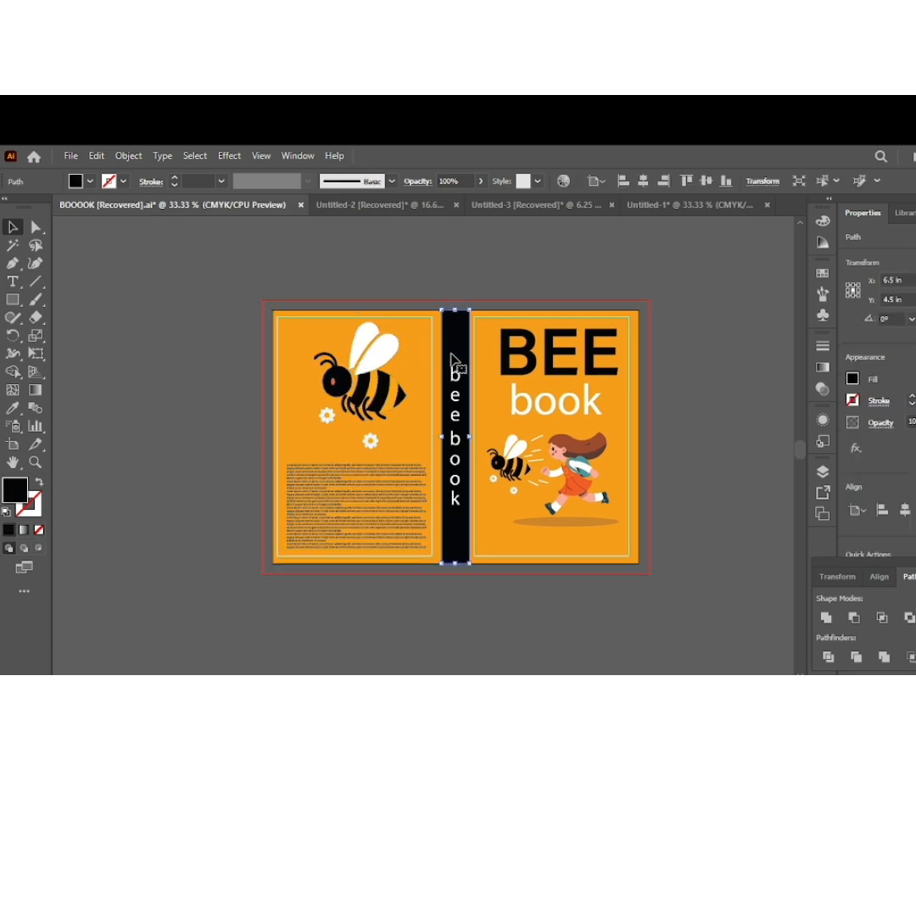
shift+click(458, 379)
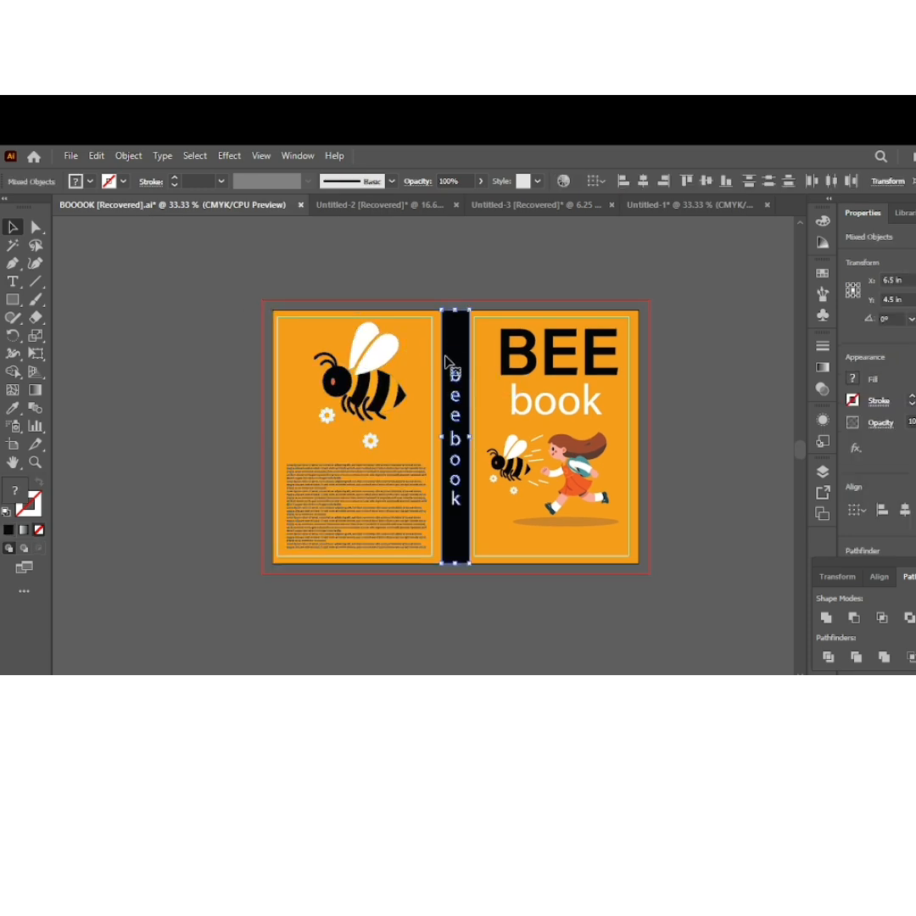
drag(454, 351, 382, 334)
key(Up)
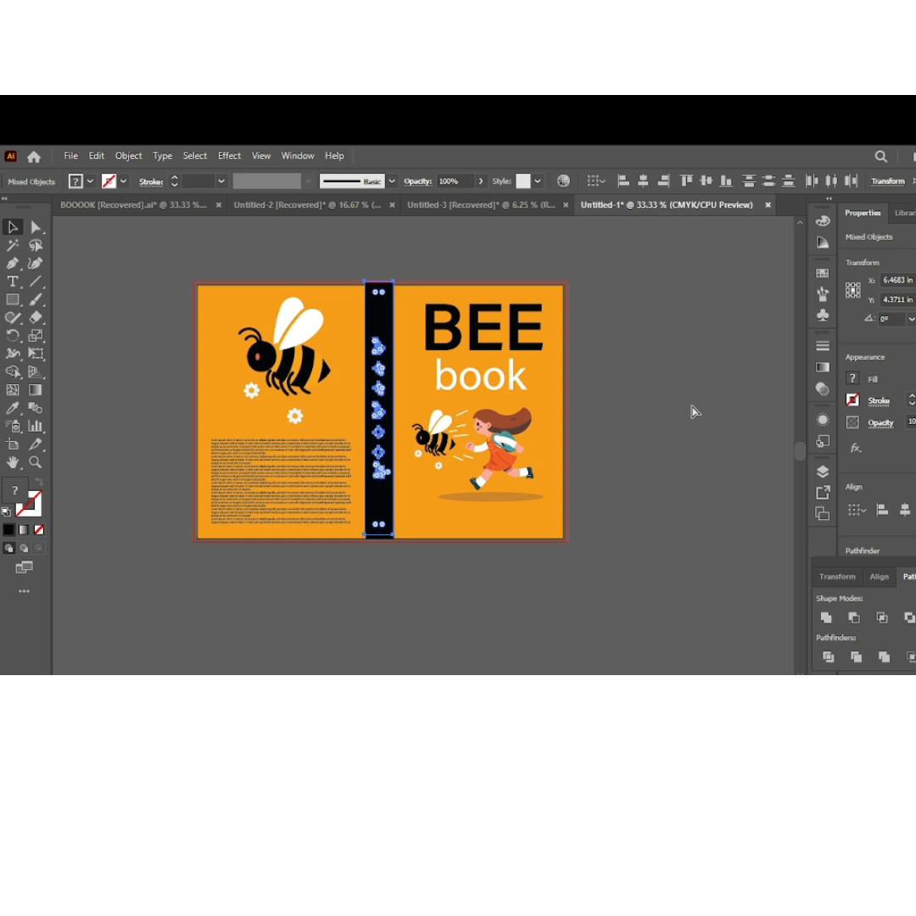
Group the spine strip with its lettering and nudge it down to line up with the cover panels
key(ctrl+z)
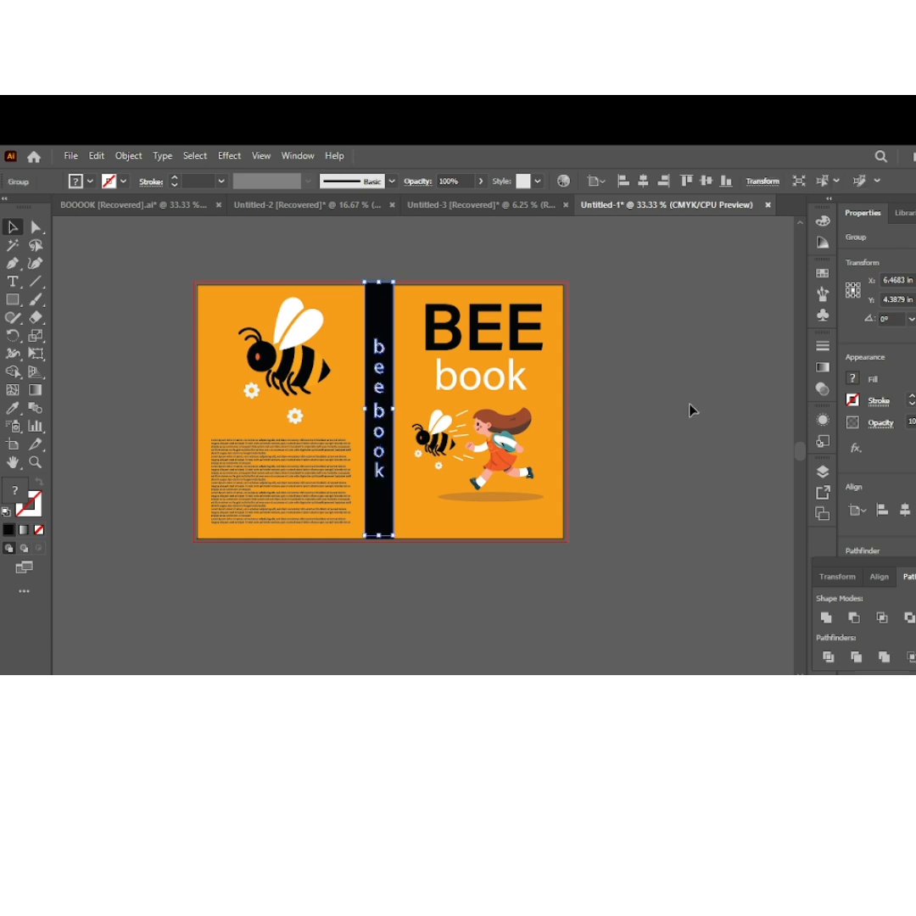
click(593, 403)
click(385, 427)
key(Down)
click(629, 401)
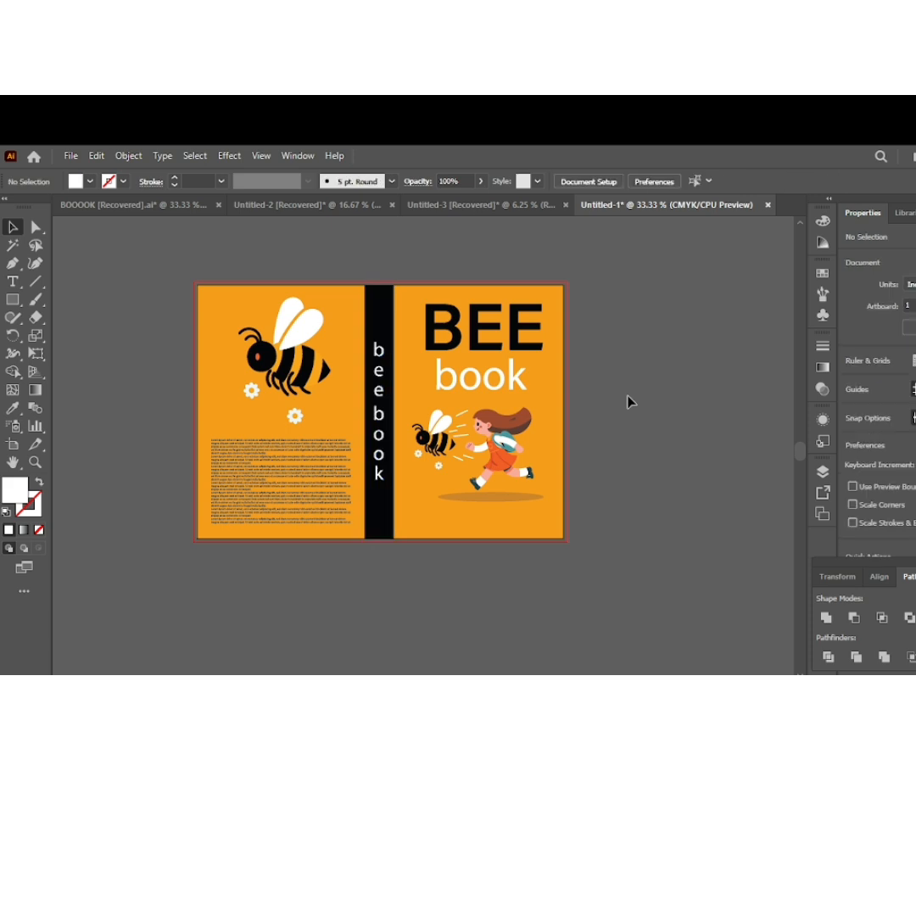
scroll(520, 382, up, 2)
scroll(519, 380, down, 1)
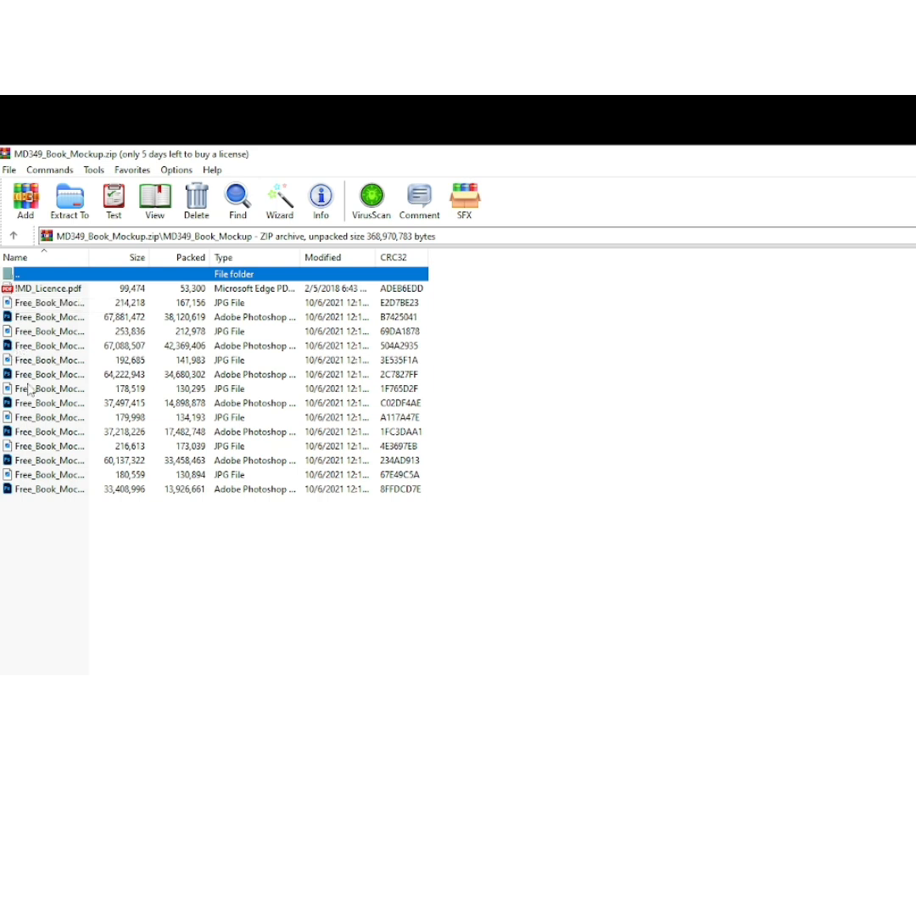
Open Free_Book_Mockup_7.psd from the MD349_Book_Mockup.zip archive in Photoshop and maximize the Photoshop window
double_click(37, 475)
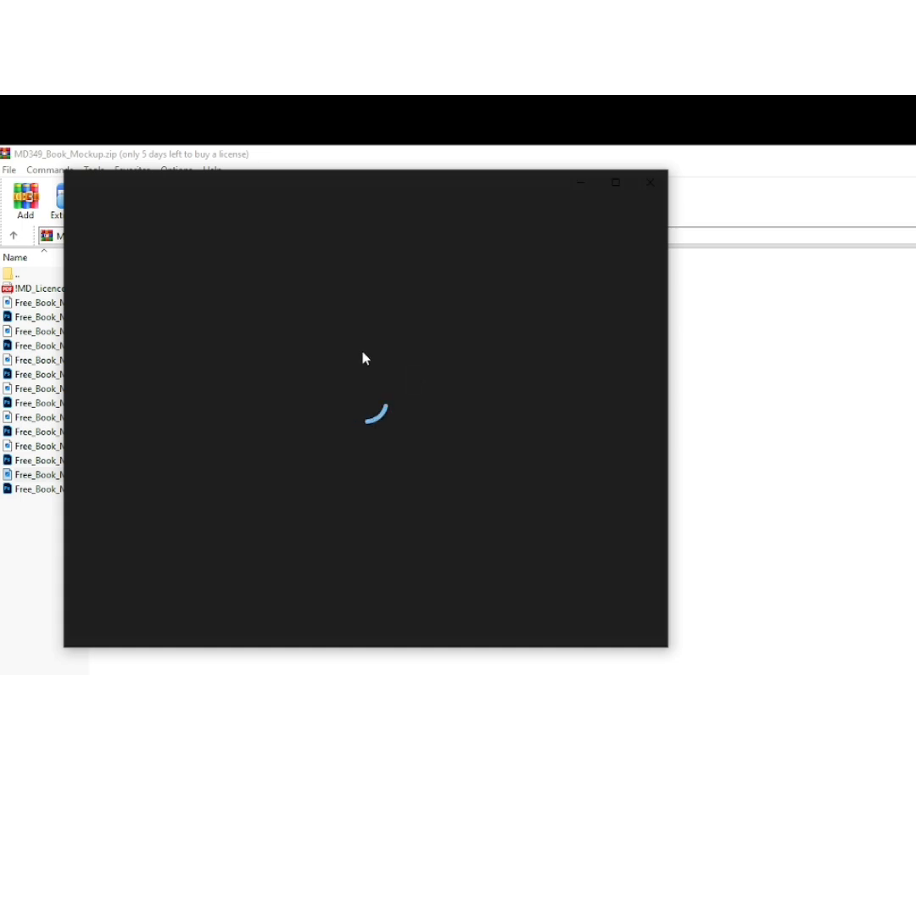
click(652, 189)
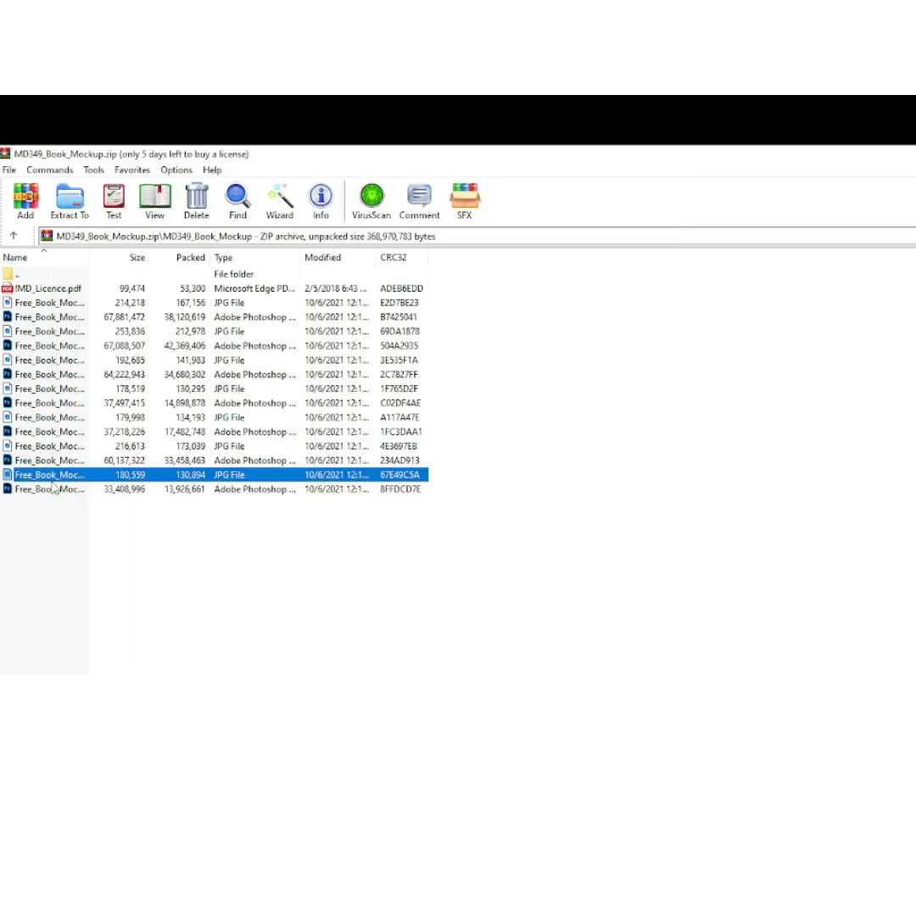
double_click(54, 492)
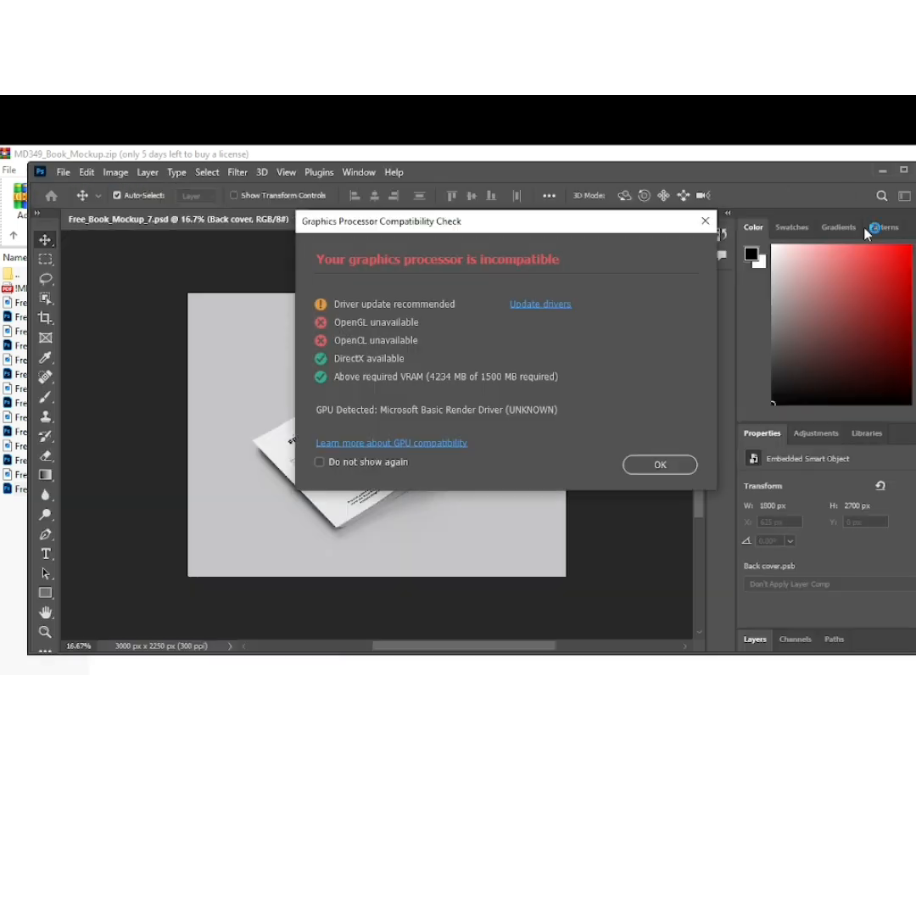
click(711, 225)
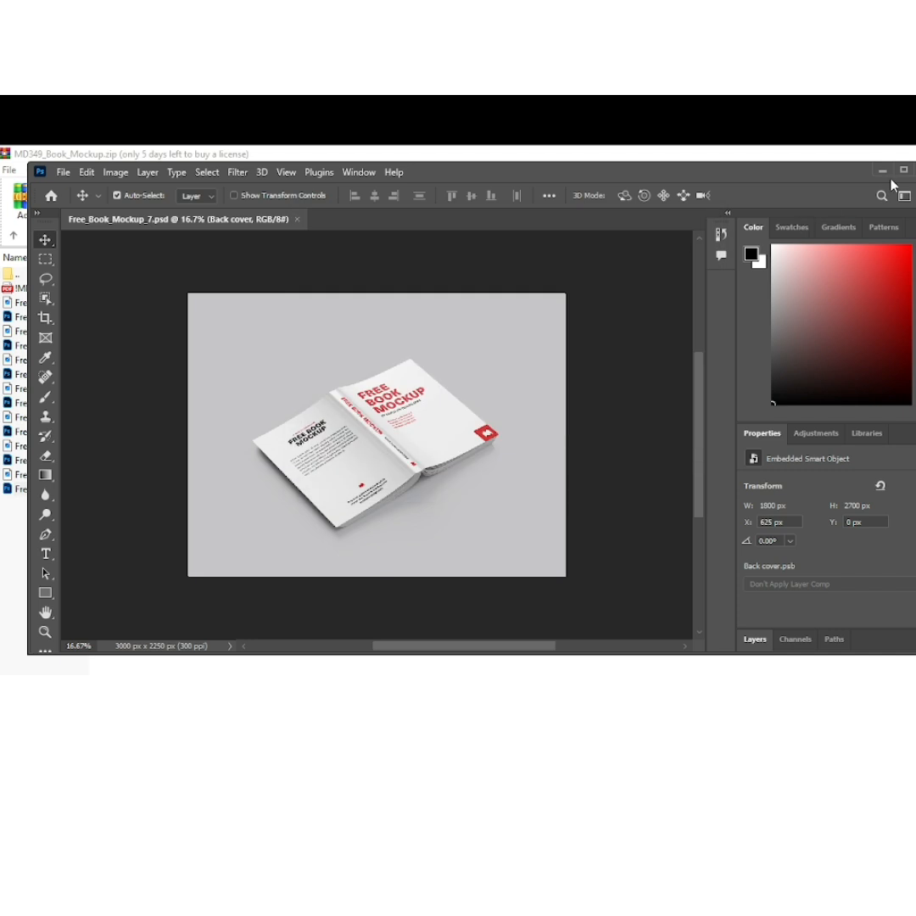
click(904, 172)
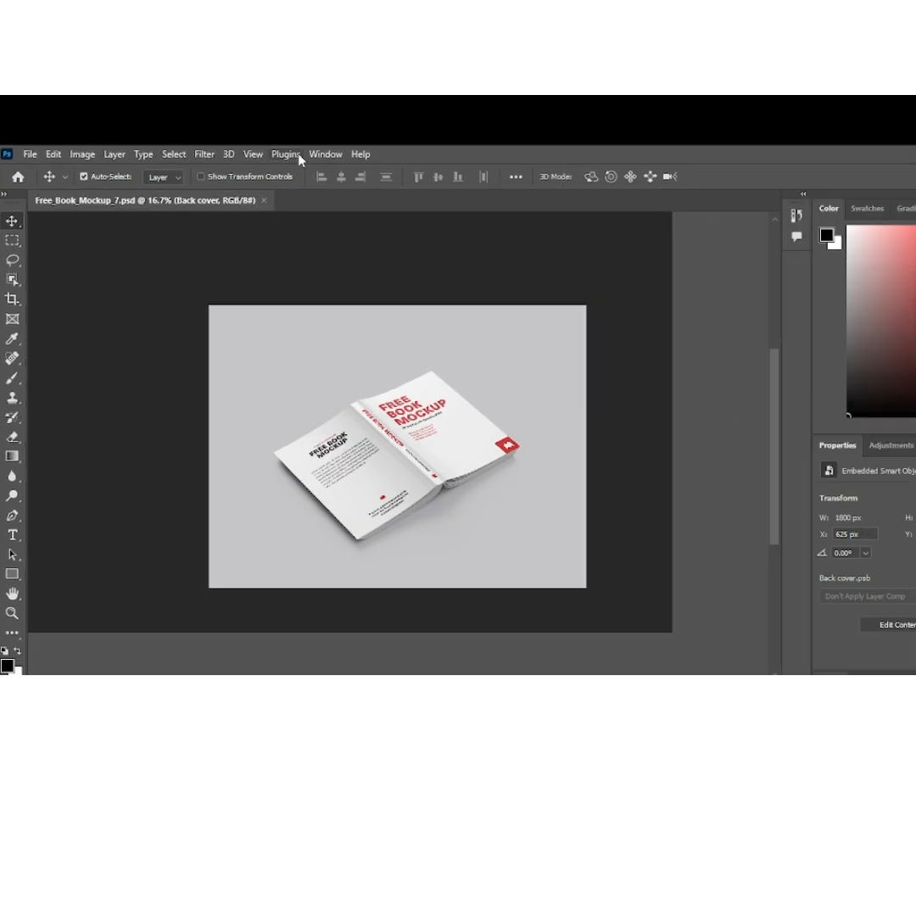
Show the mockup's layers and open the Back cover smart object for editing
click(324, 153)
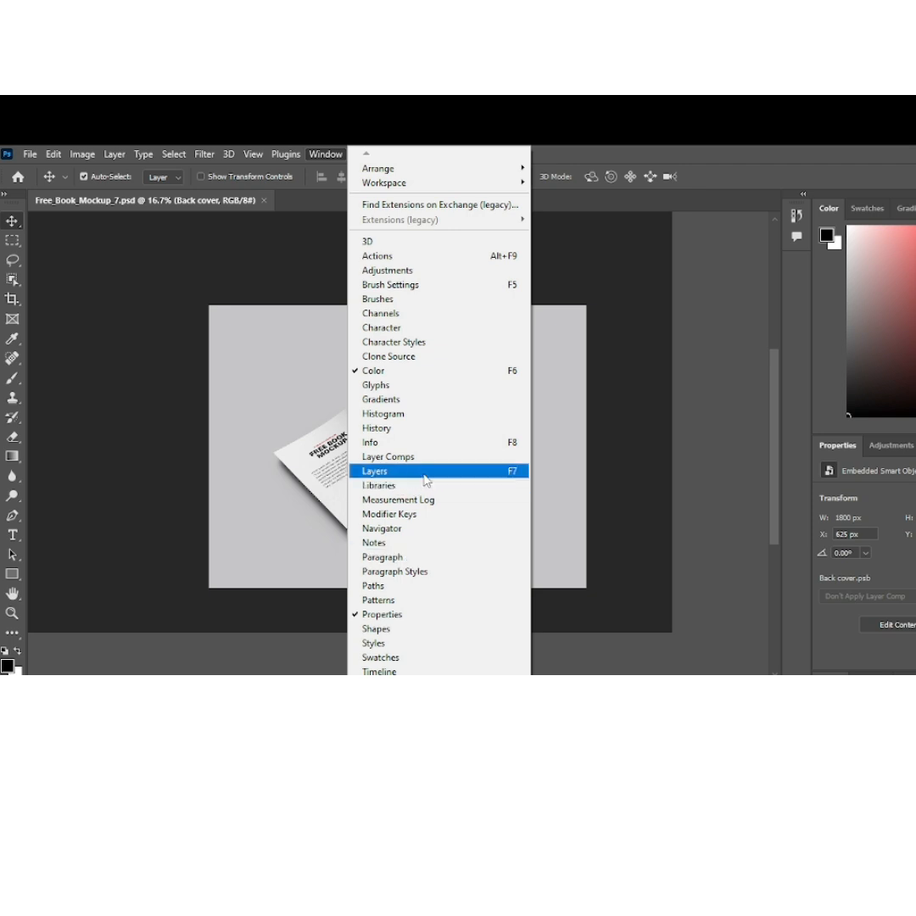
click(426, 480)
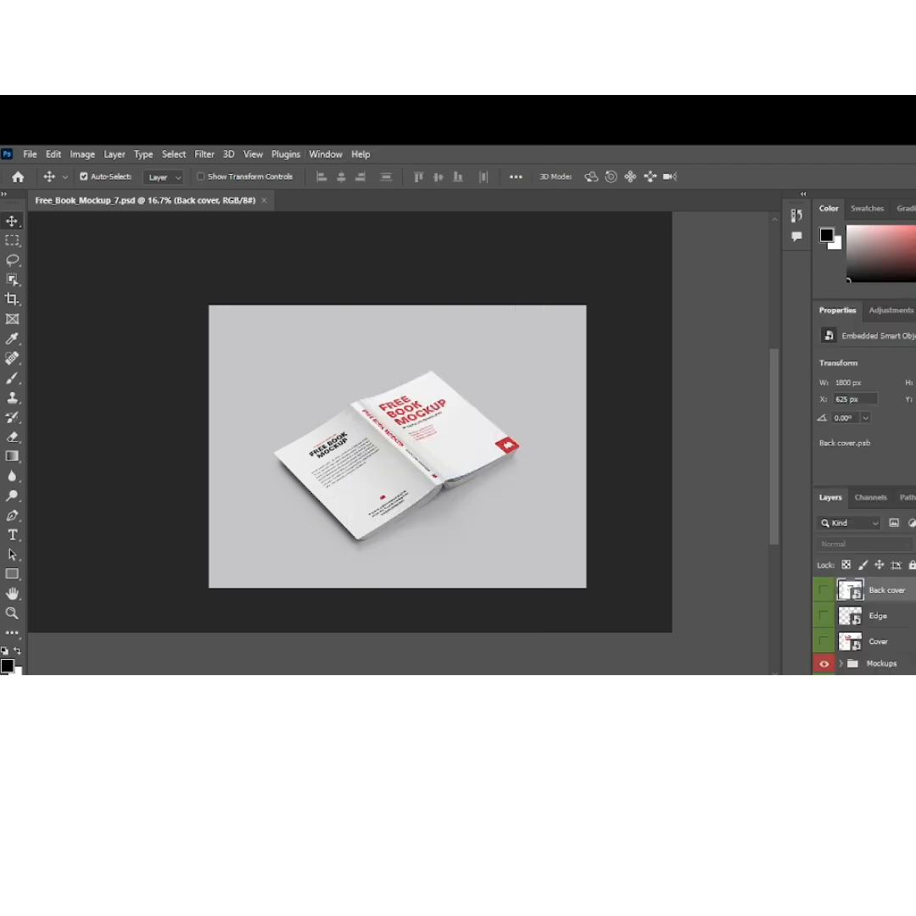
double_click(851, 590)
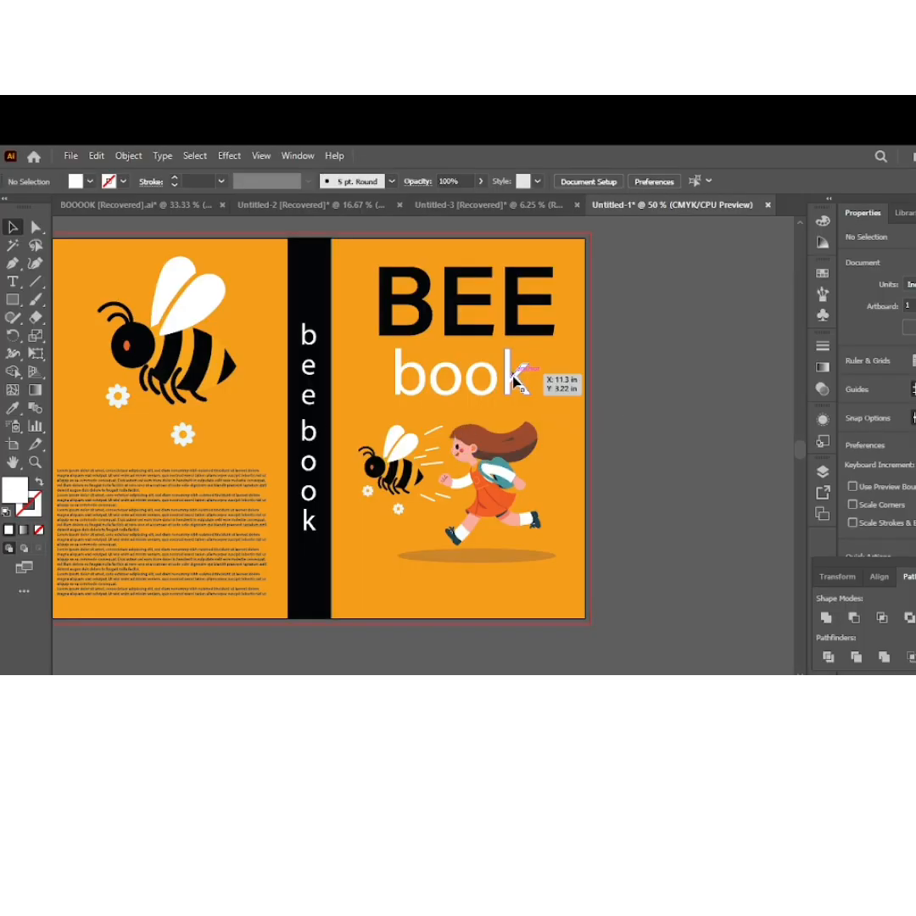
Place the BEE book front cover from Illustrator's Untitled-1 into Back cover.psb, scale it to 102.23% and shift it slightly left to X -42 px
drag(569, 432, 831, 675)
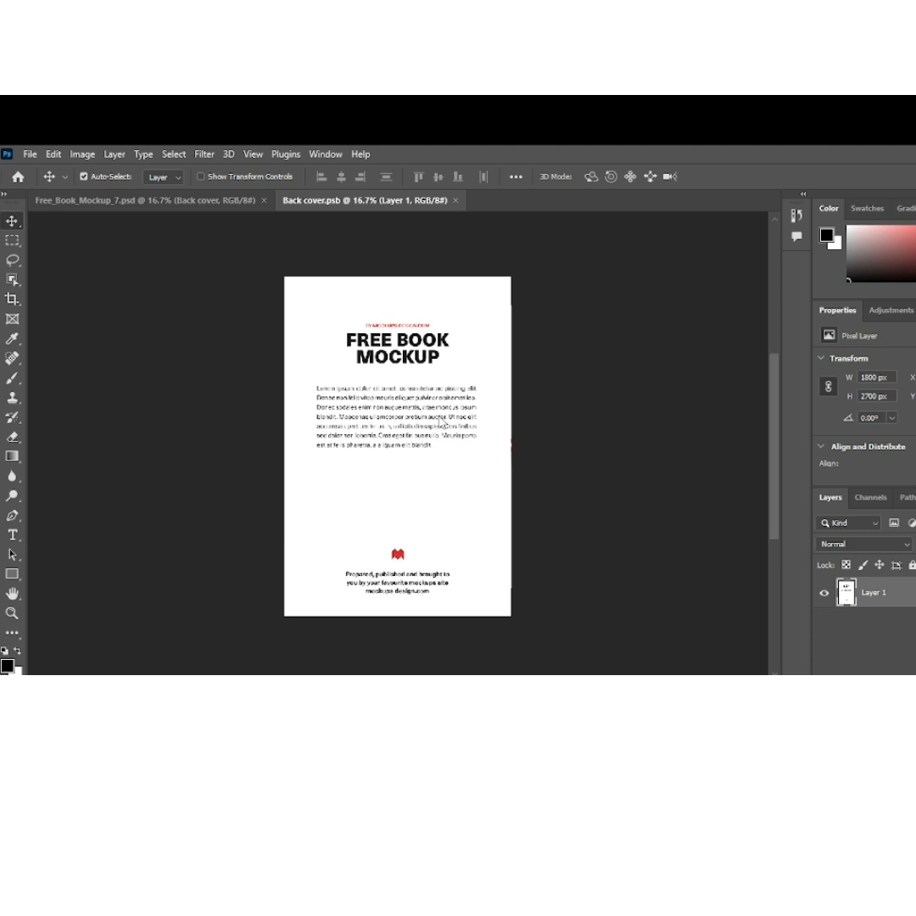
key(ctrl+v)
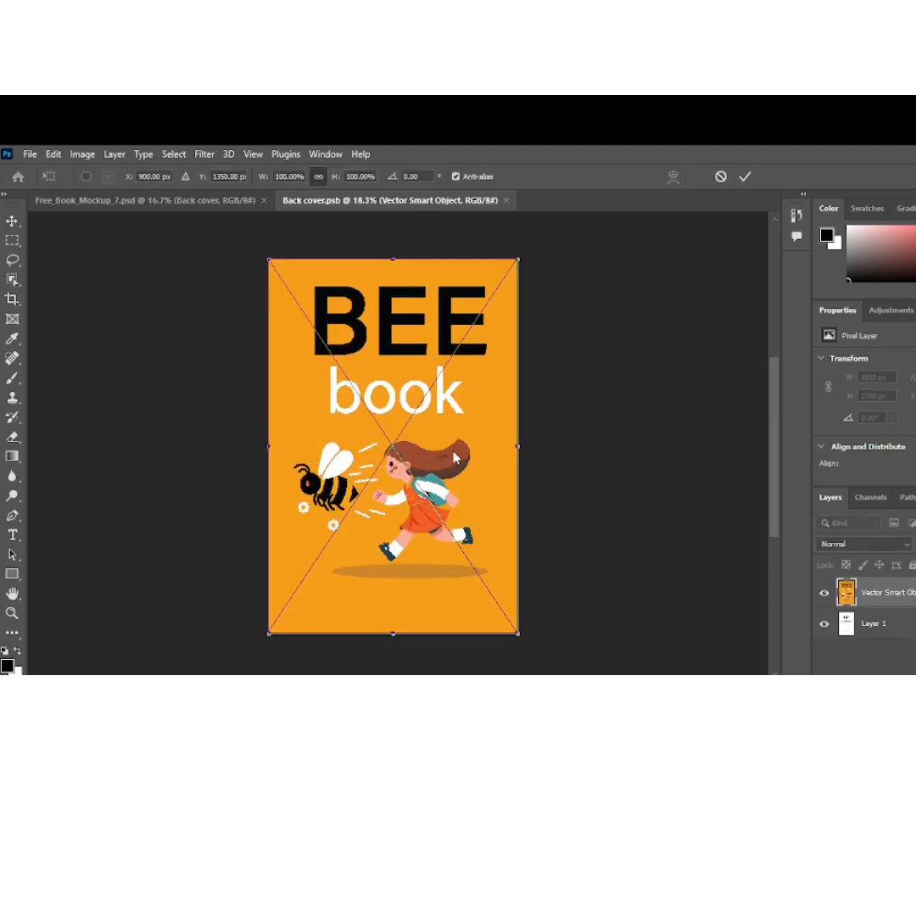
drag(454, 456, 454, 456)
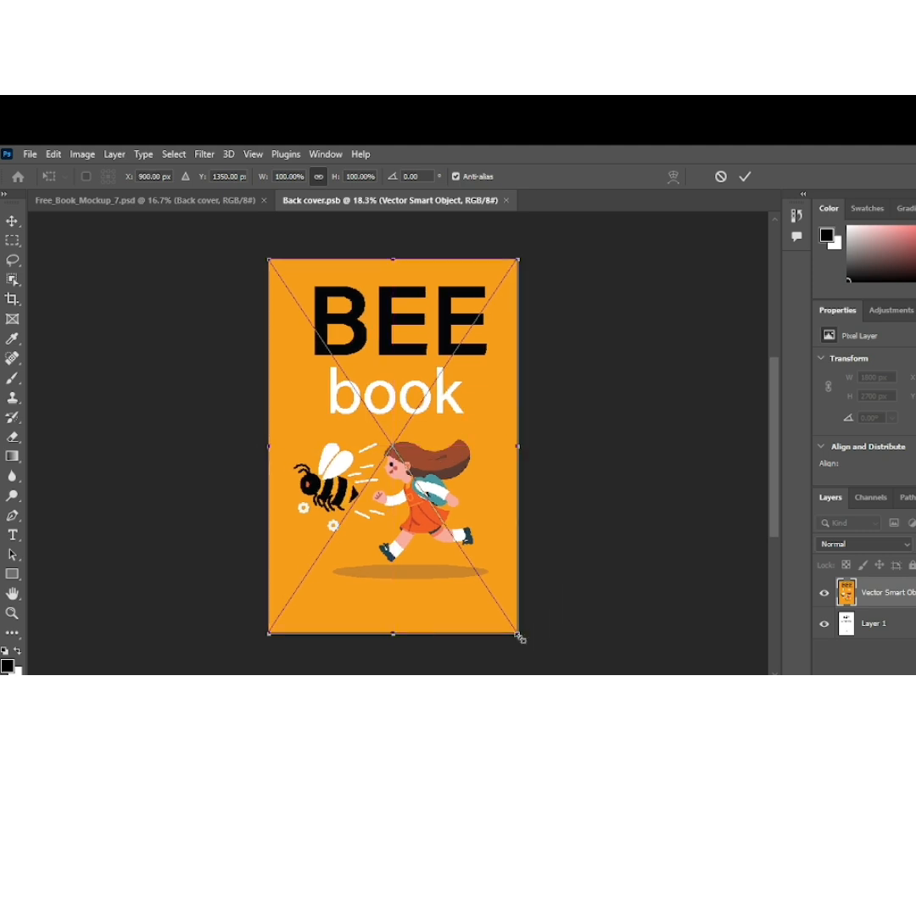
drag(520, 637, 516, 645)
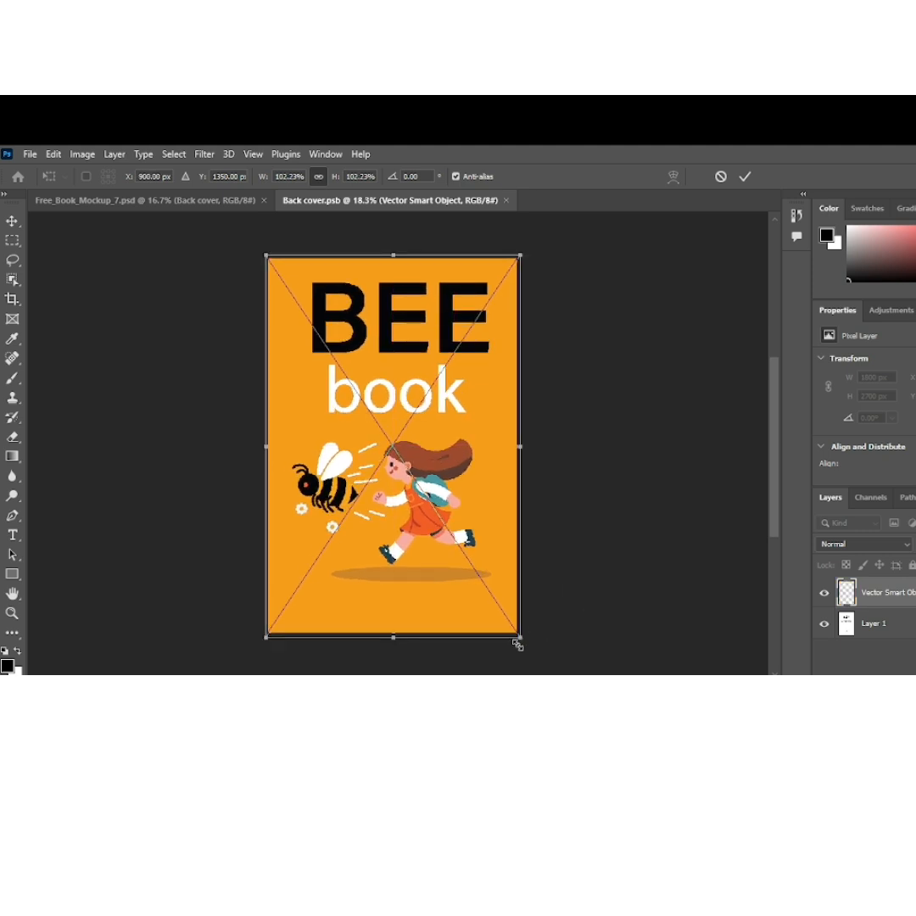
click(747, 175)
drag(374, 380, 365, 379)
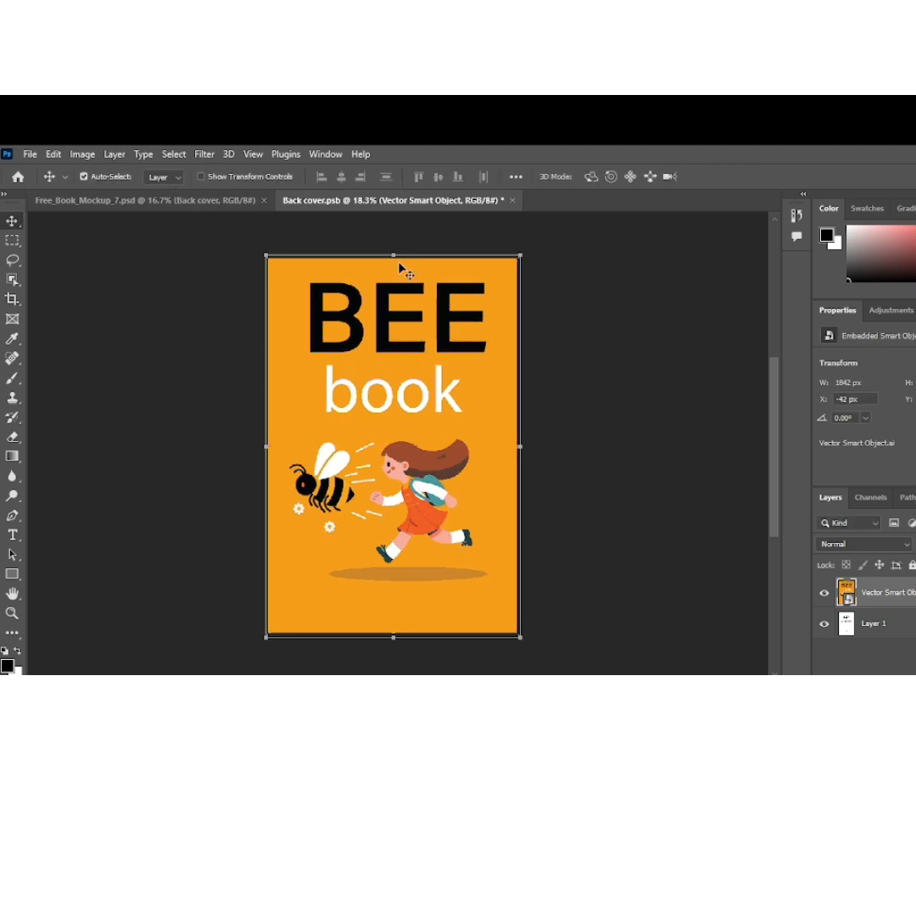
Save Back cover.psb and return to Free_Book_Mockup_7.psd to check the artwork on the book
click(36, 158)
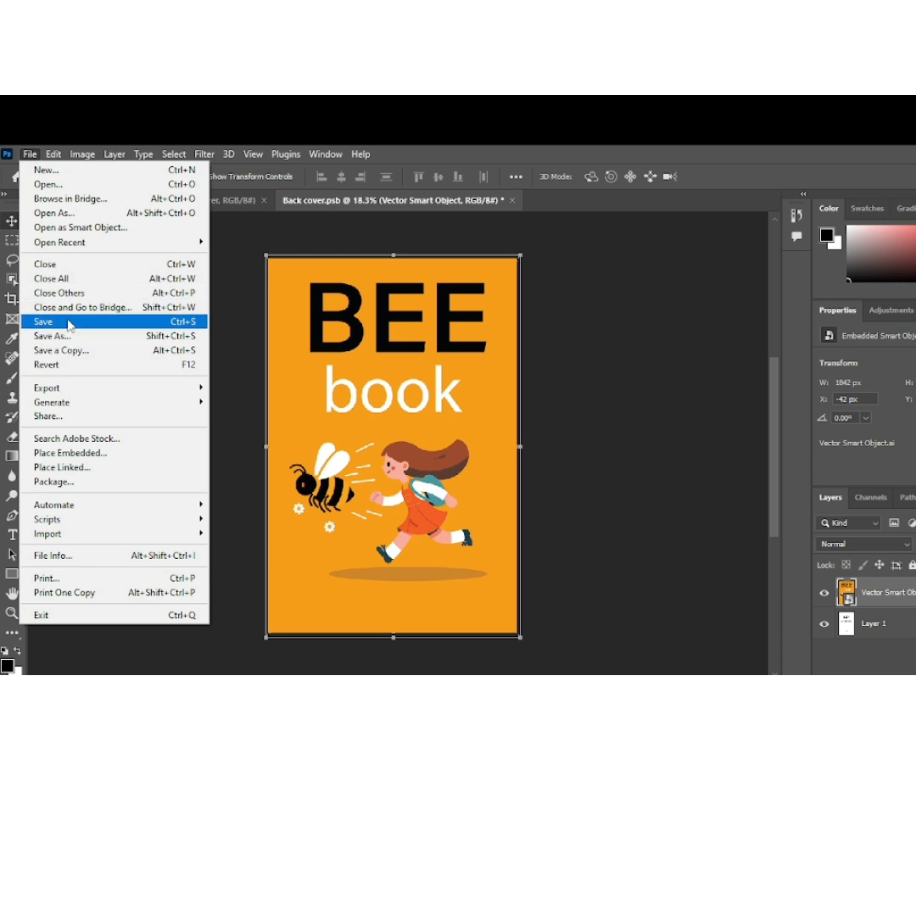
click(71, 323)
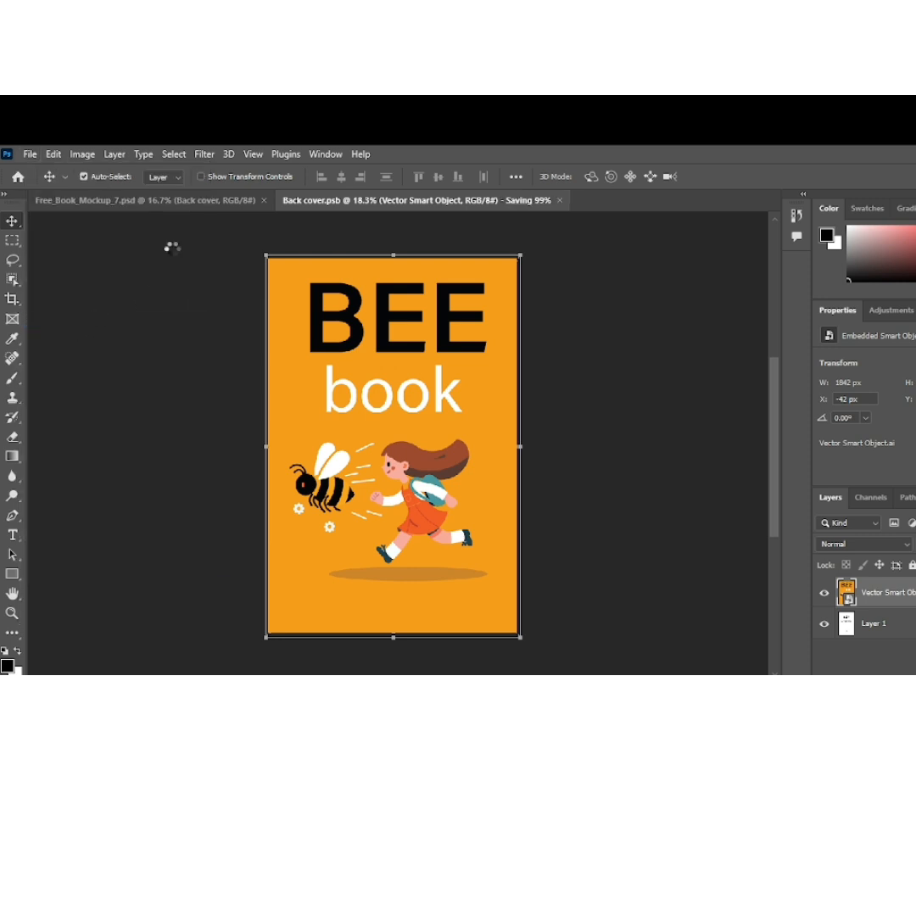
click(185, 202)
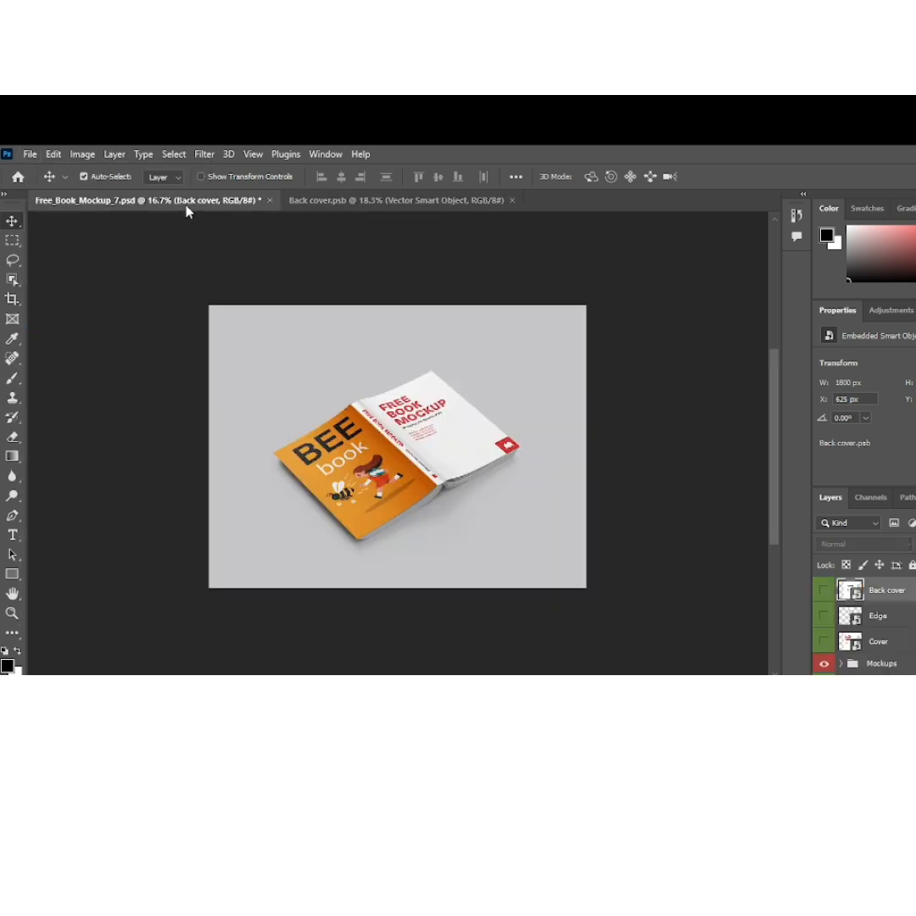
scroll(418, 477, up, 3)
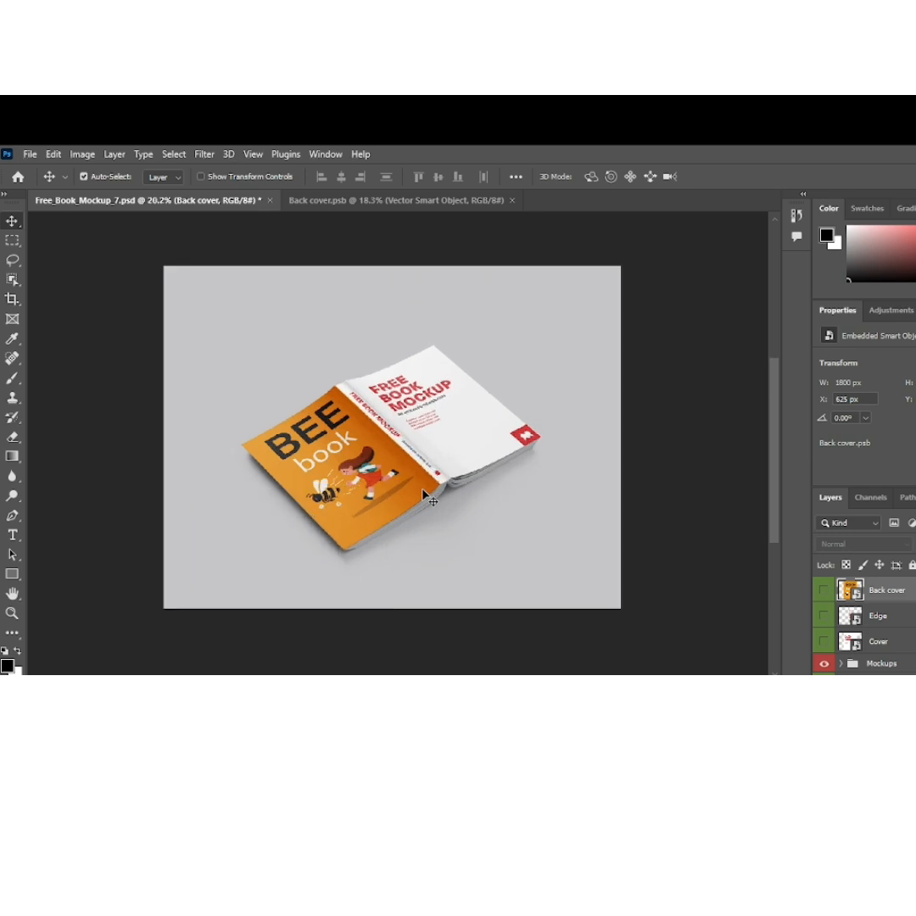
scroll(471, 454, down, 1)
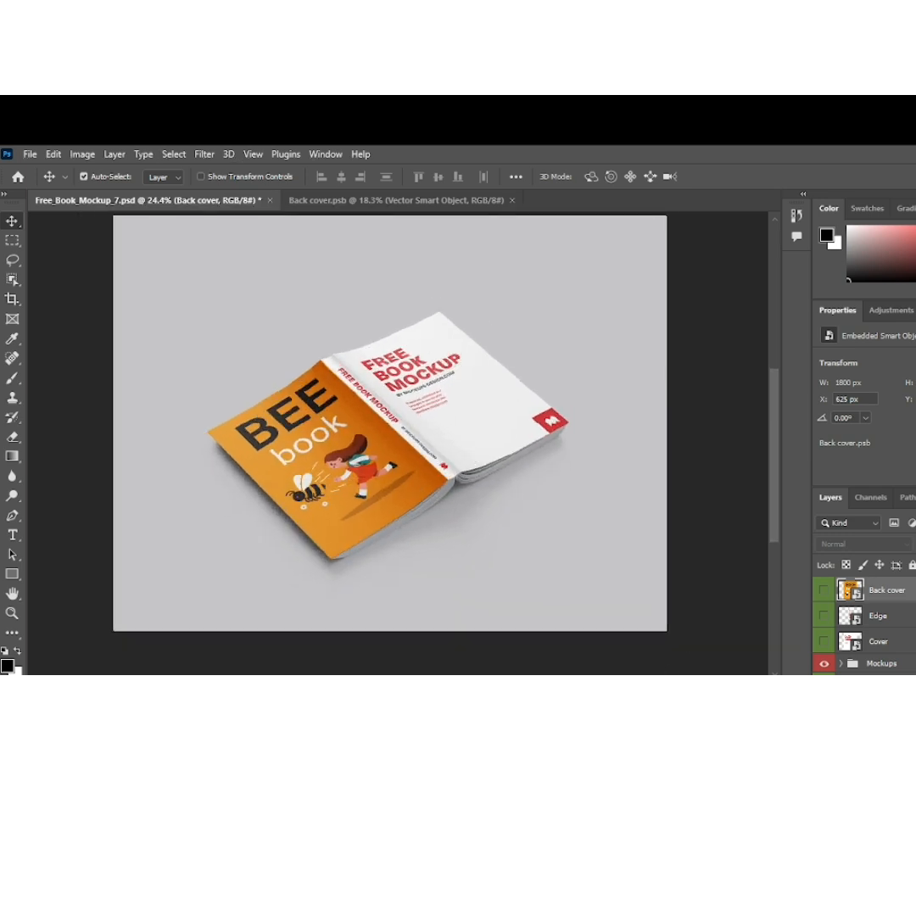
Open the mockup's Edge smart object and place the beebook spine artwork from Illustrator's Untitled-1 into it
click(654, 653)
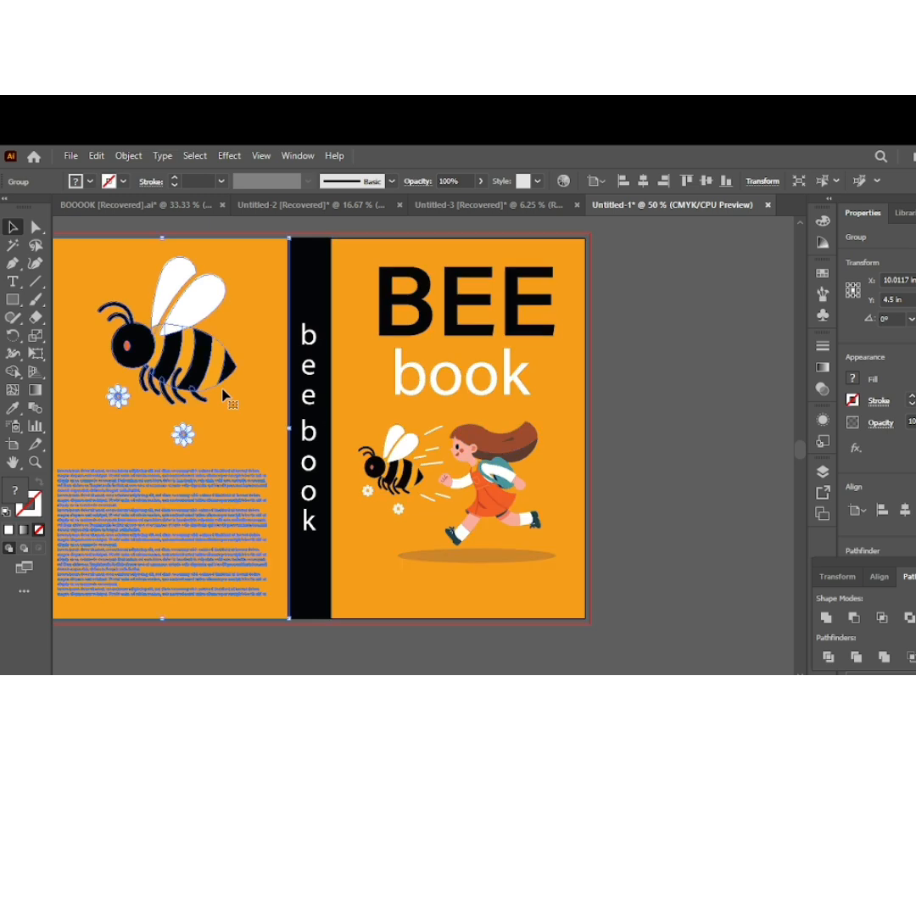
mouse_move(225, 395)
mouse_down()
mouse_move(258, 431)
mouse_move(506, 570)
mouse_move(260, 438)
mouse_move(225, 386)
mouse_move(219, 400)
mouse_up()
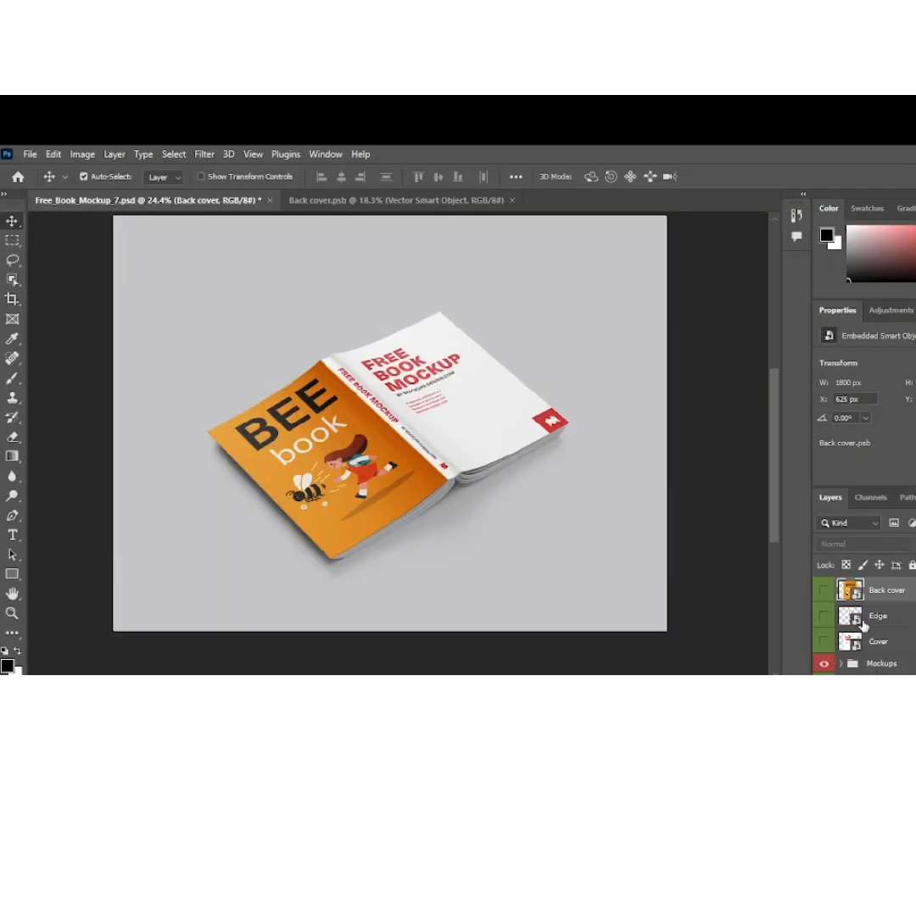
double_click(857, 620)
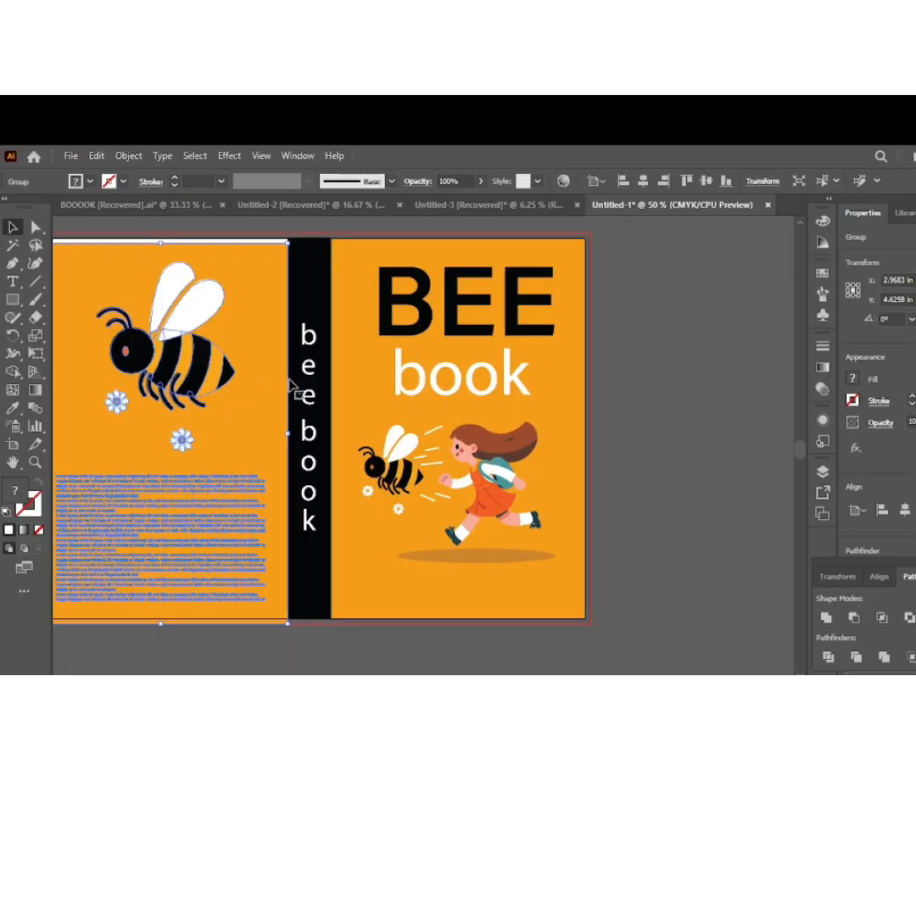
drag(306, 371, 764, 670)
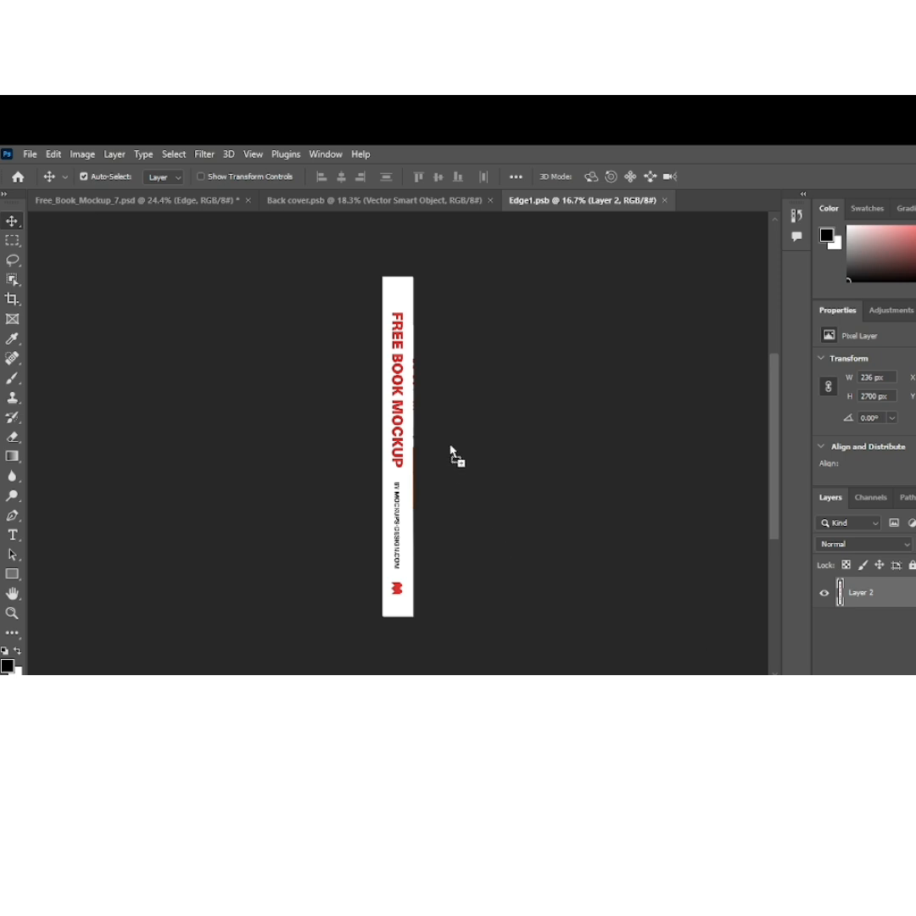
drag(451, 449, 404, 420)
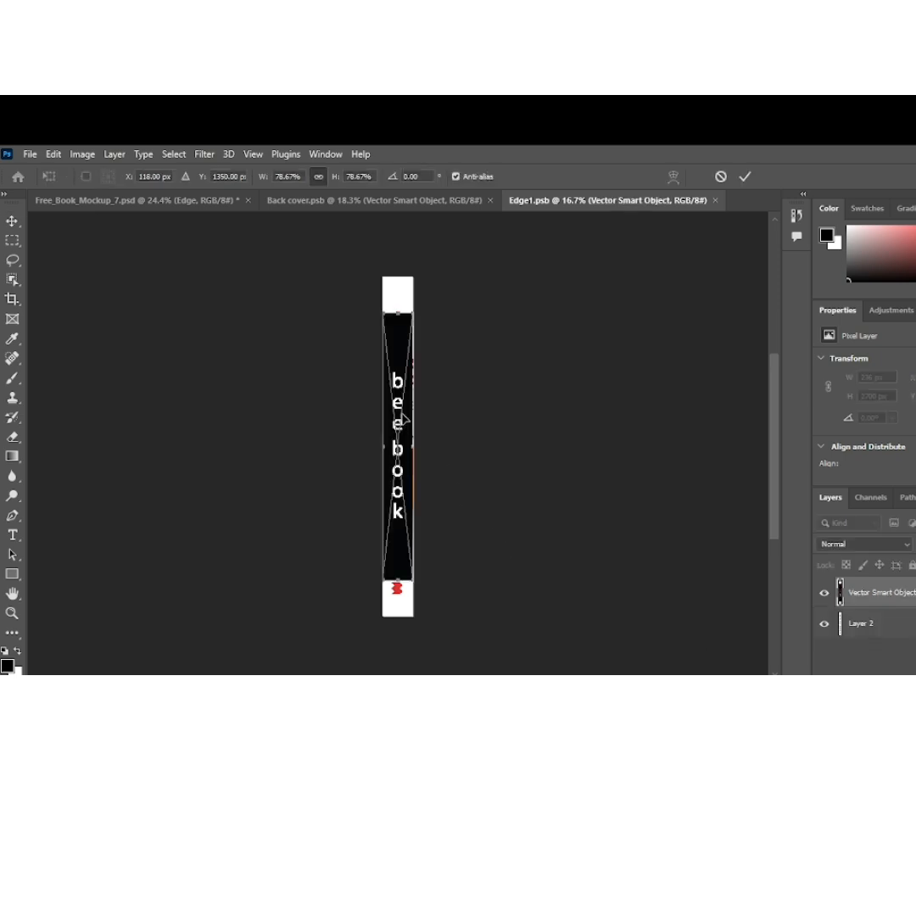
Scale the placed spine artwork to 99.92% to fill the strip's full height and hide Layer 2 beneath it
drag(409, 585, 422, 617)
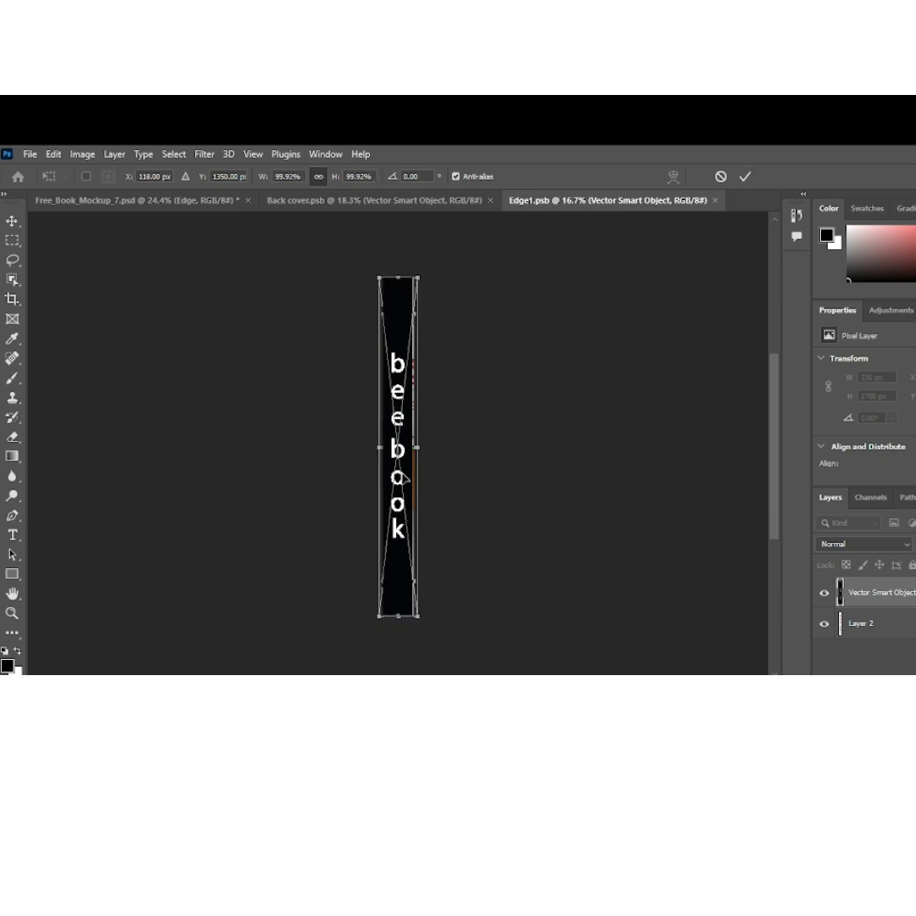
drag(404, 481, 400, 480)
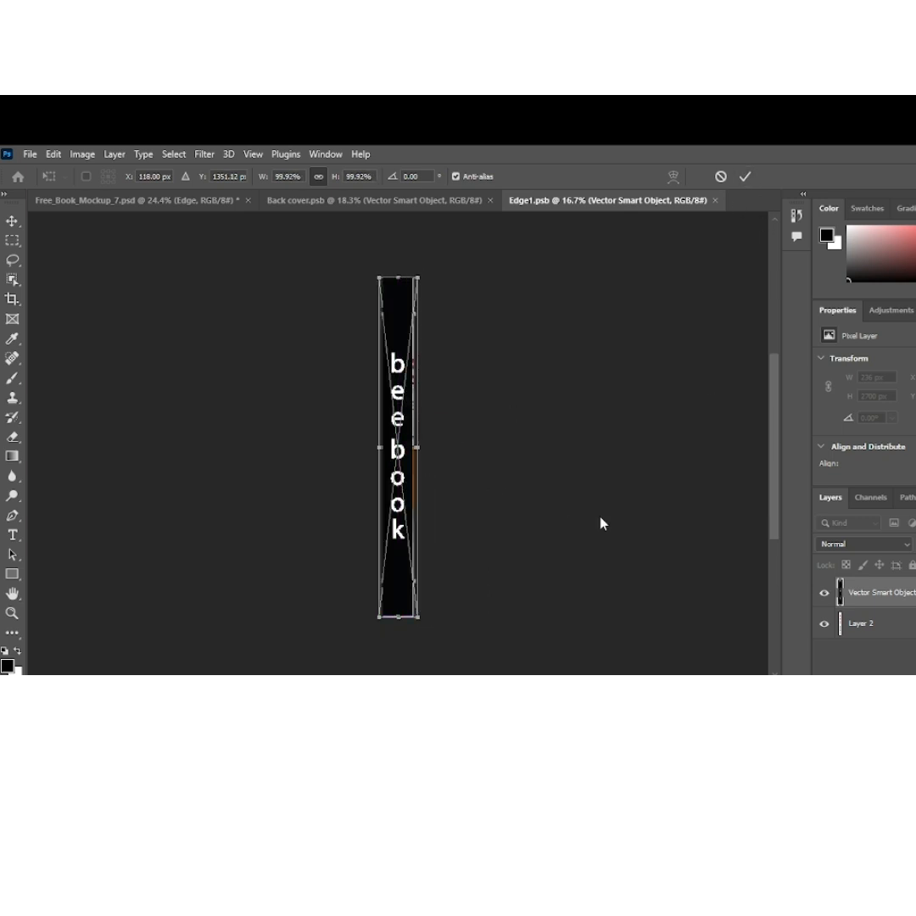
click(824, 625)
scroll(413, 501, up, 2)
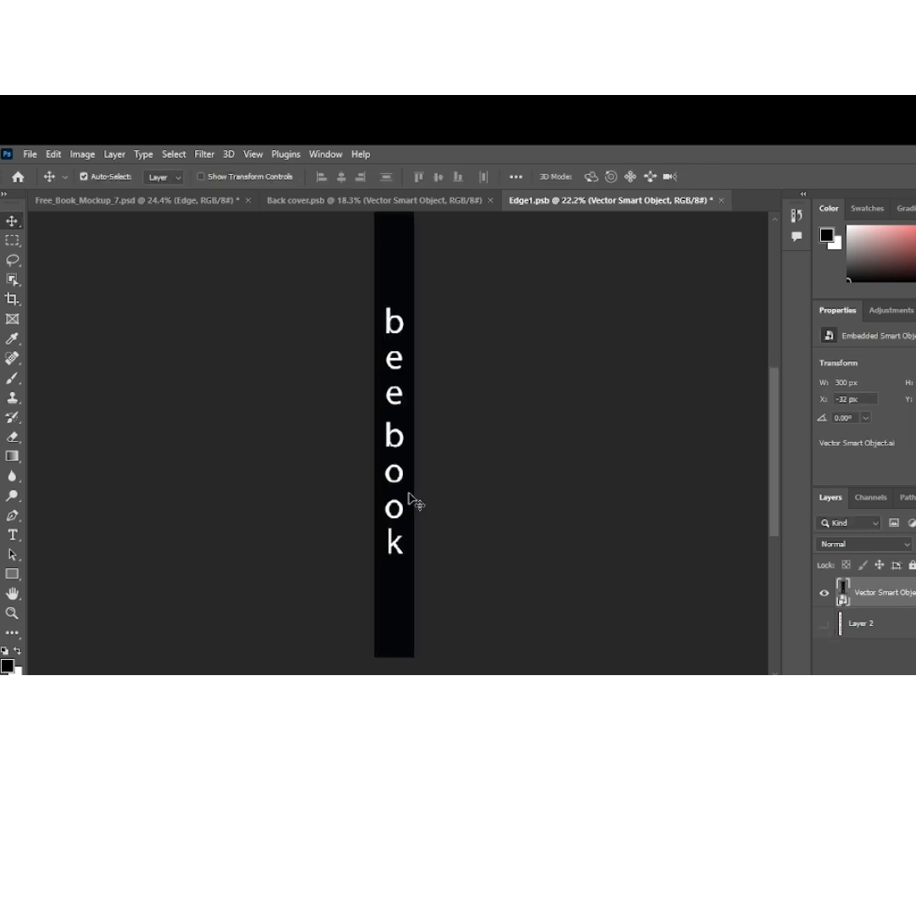
scroll(413, 501, down, 1)
Reposition the spine artwork slightly and enlarge it to 103.28% so it extends past the canvas edges
drag(400, 473, 397, 460)
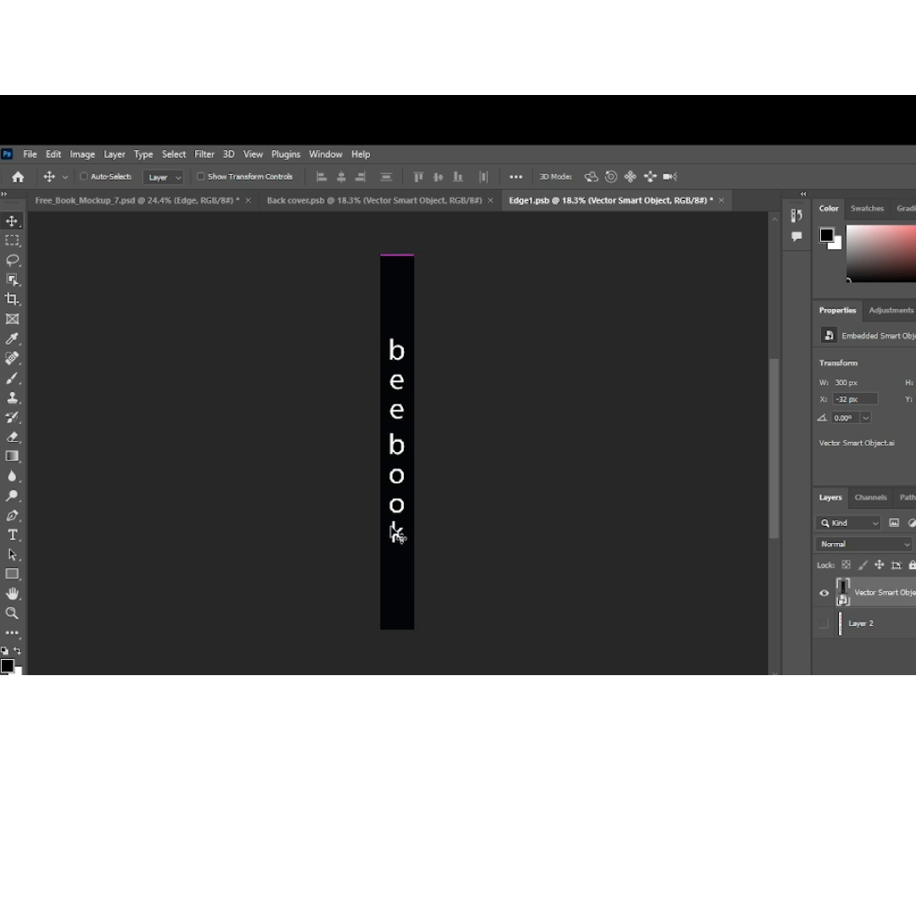
key(ctrl+t)
mouse_move(411, 628)
mouse_down()
mouse_move(415, 638)
mouse_move(424, 622)
mouse_up()
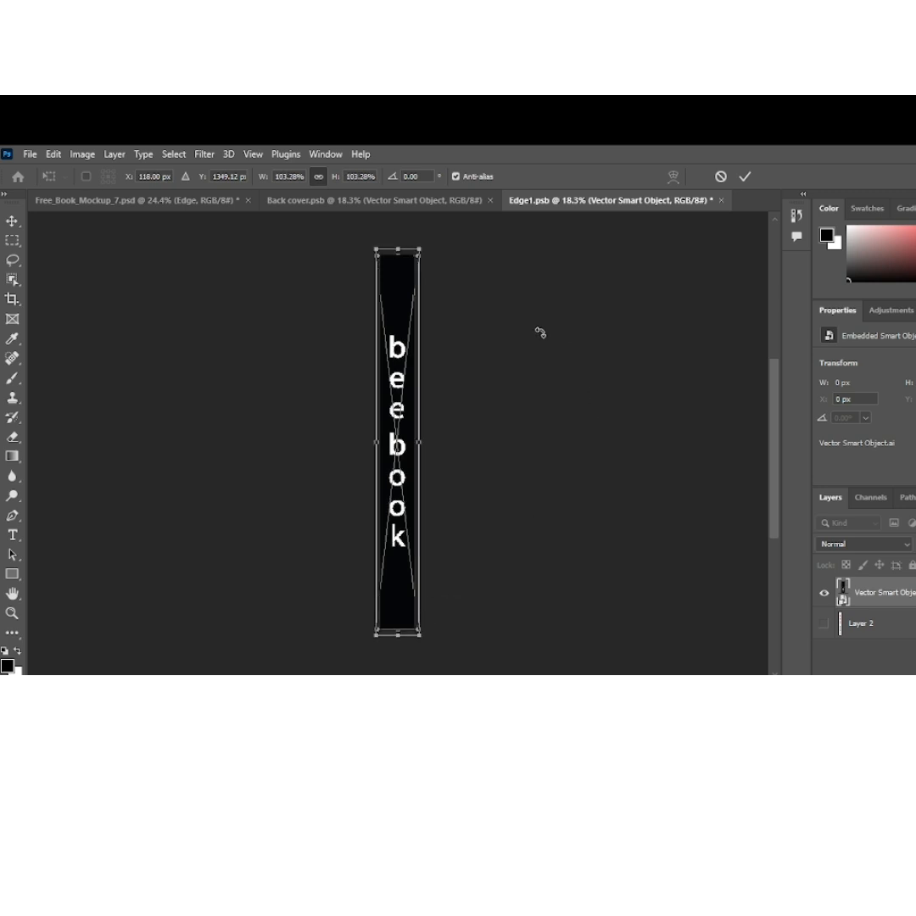
click(745, 180)
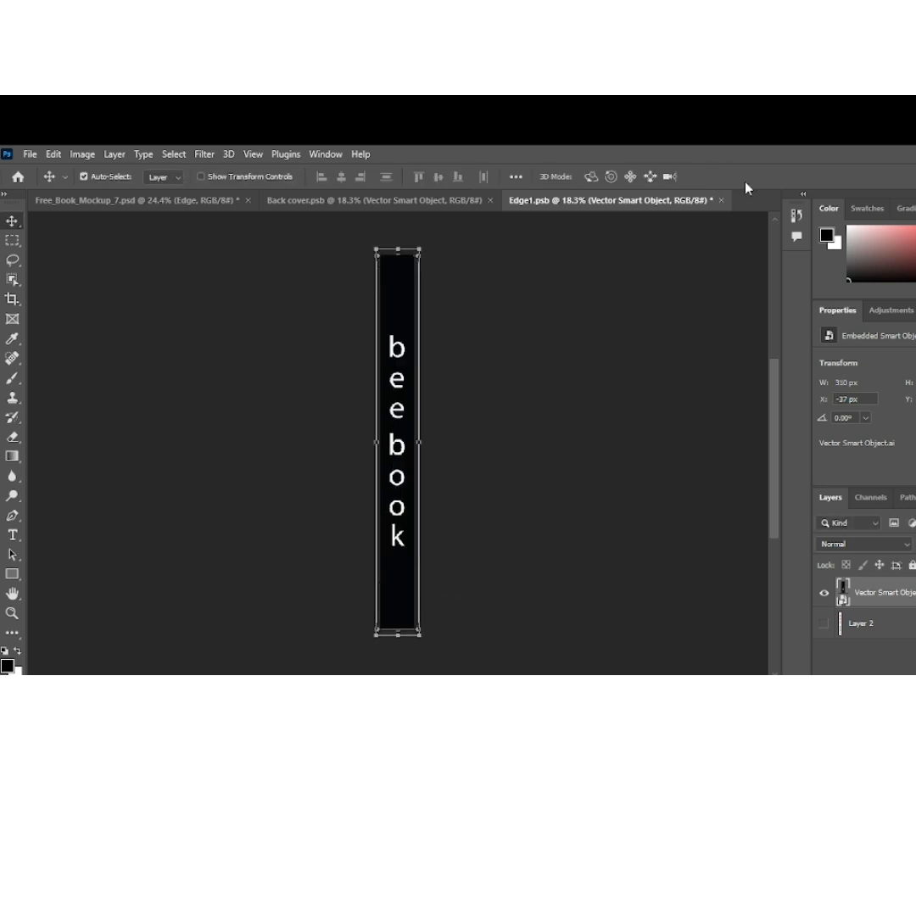
Save Edge1.psb and return to Free_Book_Mockup_7.psd to check the spine on the book
click(35, 154)
click(45, 321)
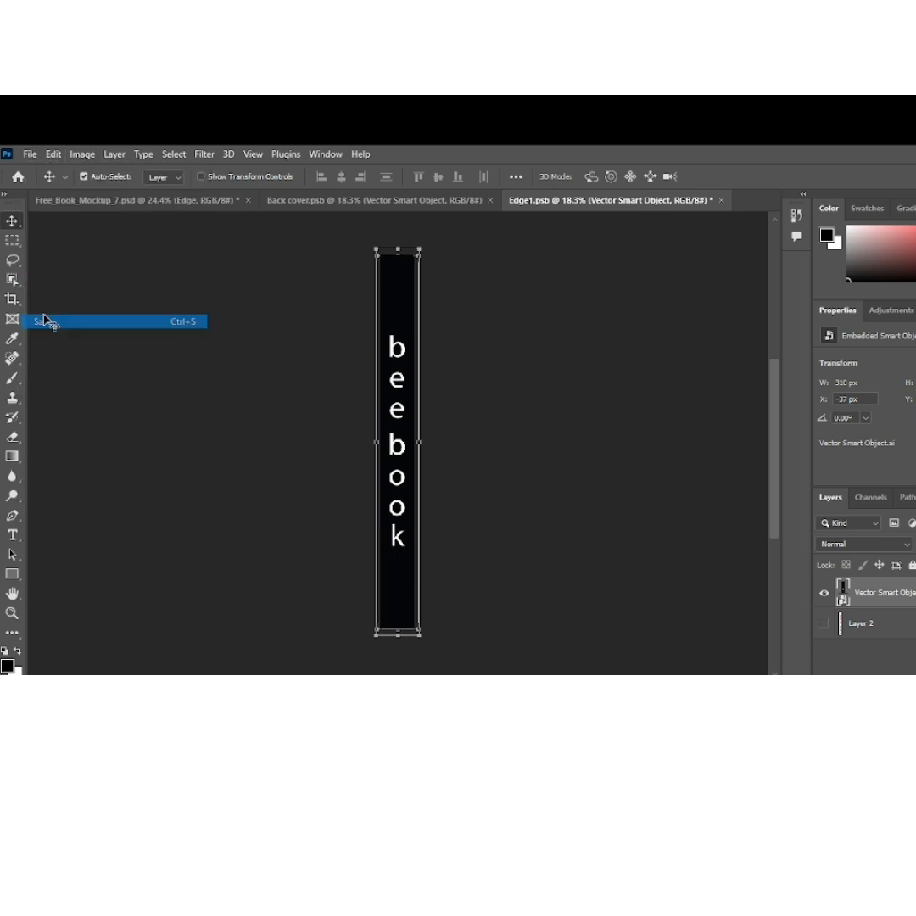
click(388, 207)
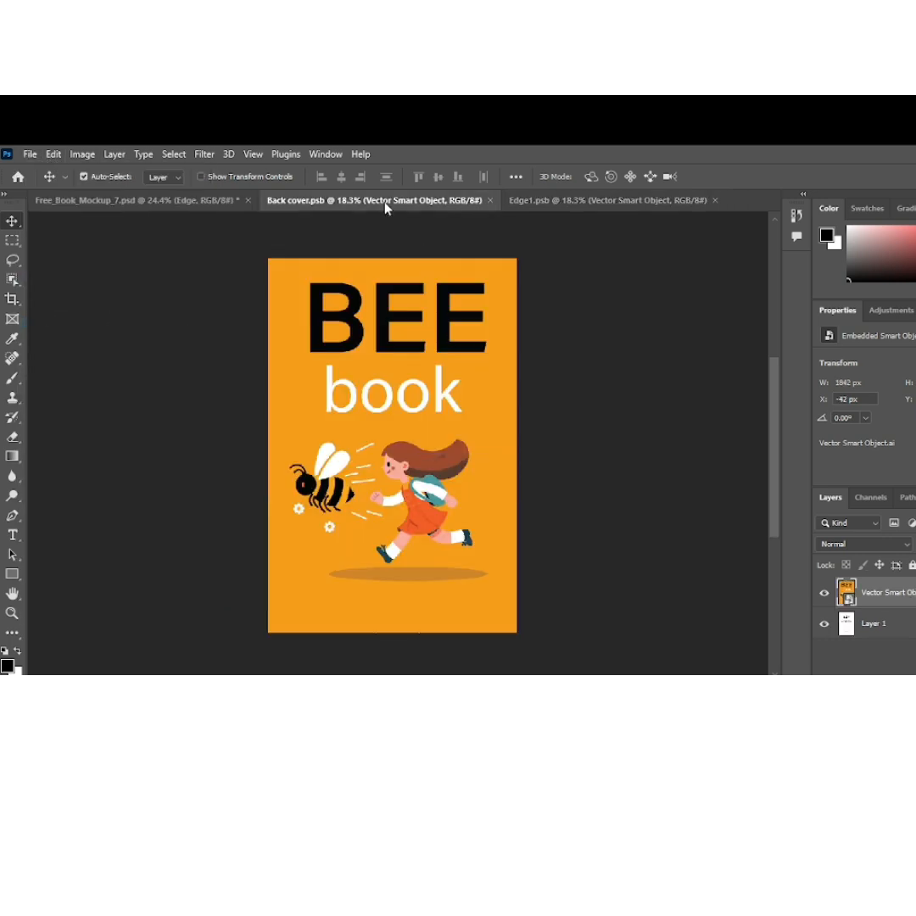
click(225, 200)
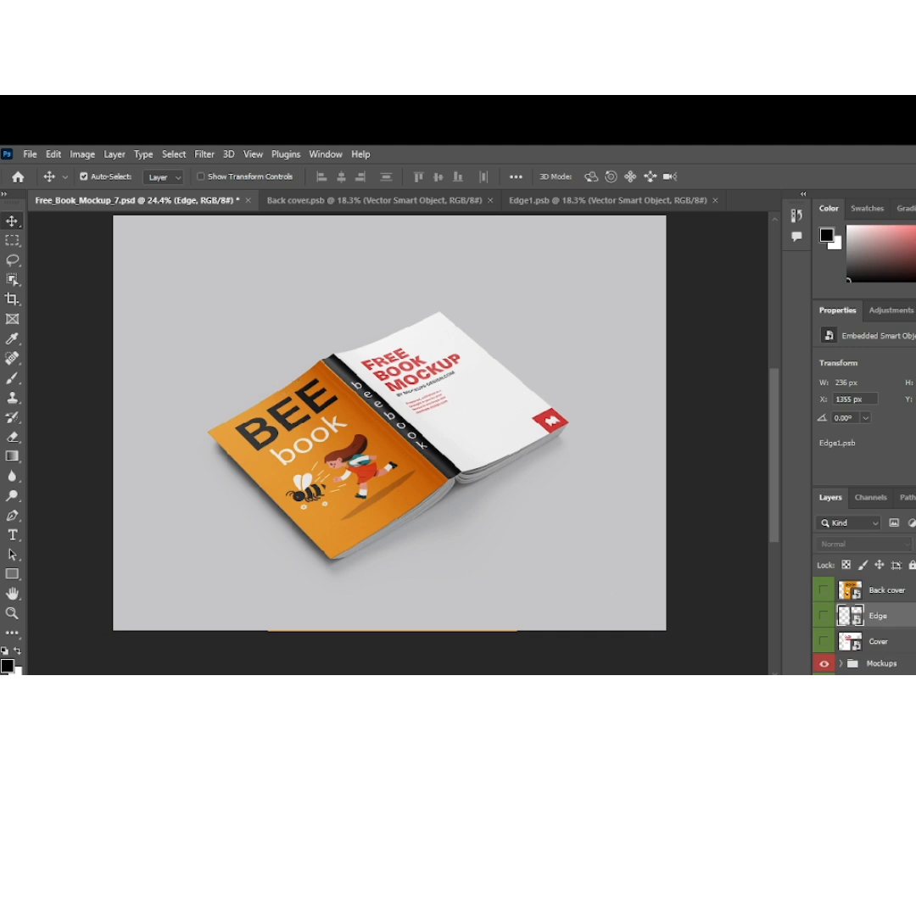
Open the mockup's Cover smart object and place the large bee and text artwork from Illustrator's Untitled-1, aligned to cover the canvas
double_click(854, 643)
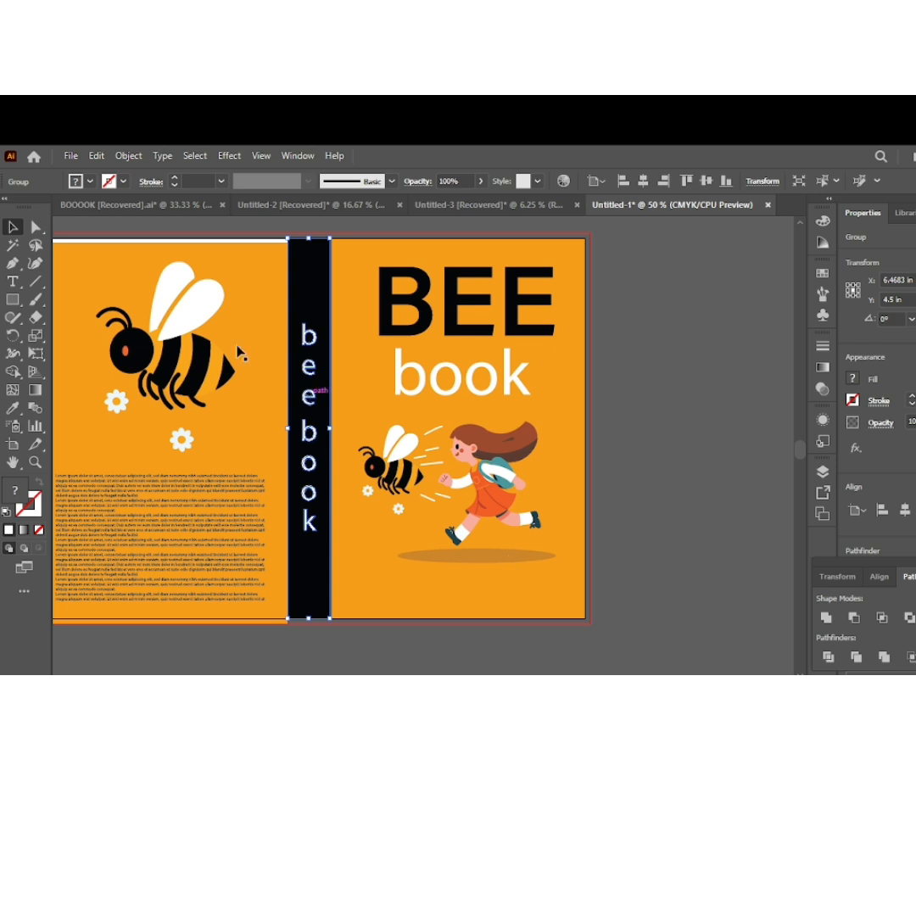
drag(200, 317, 674, 661)
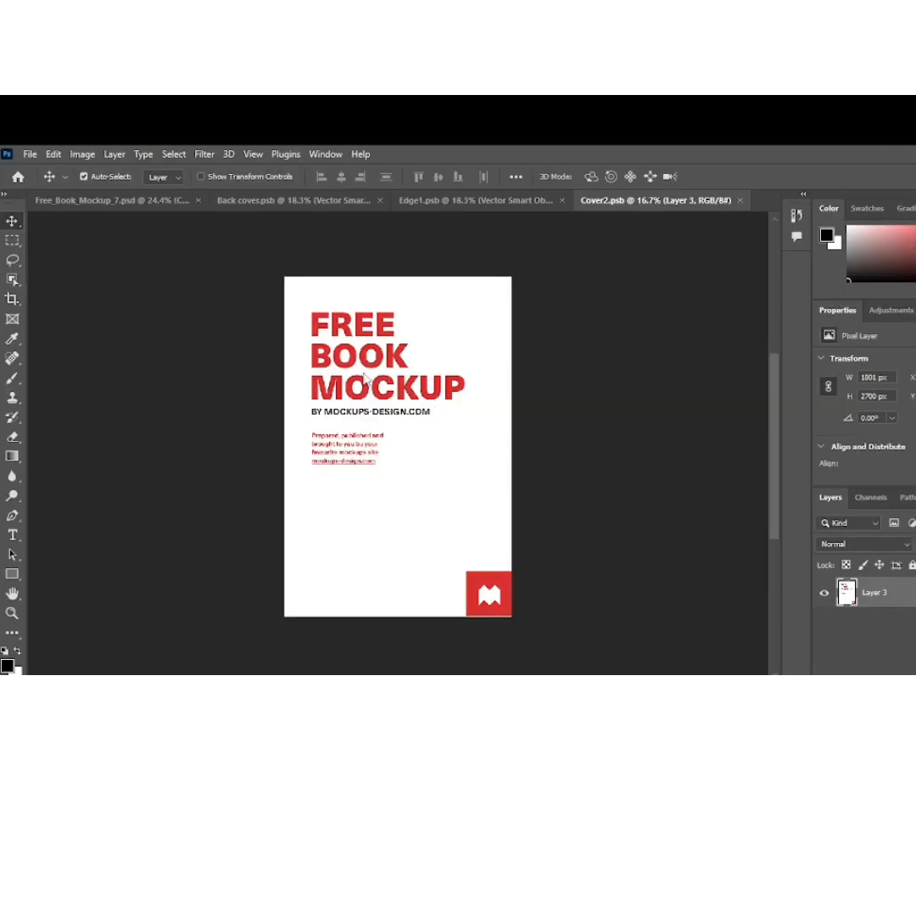
key(ctrl+v)
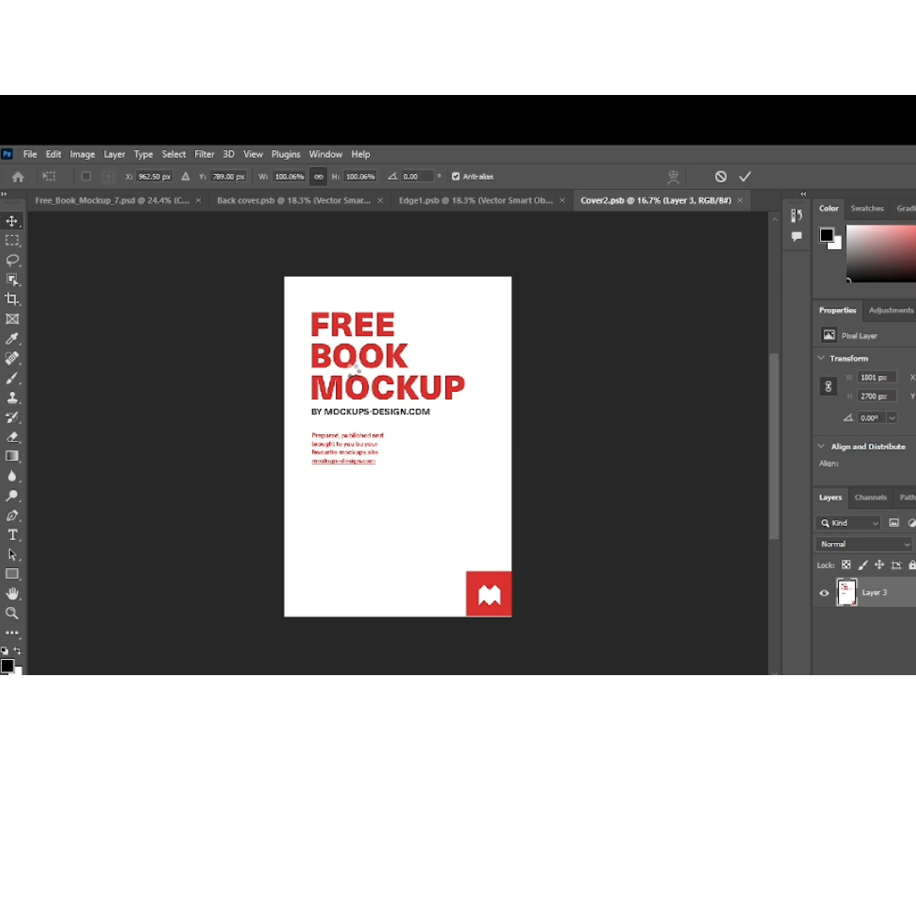
drag(389, 455, 399, 495)
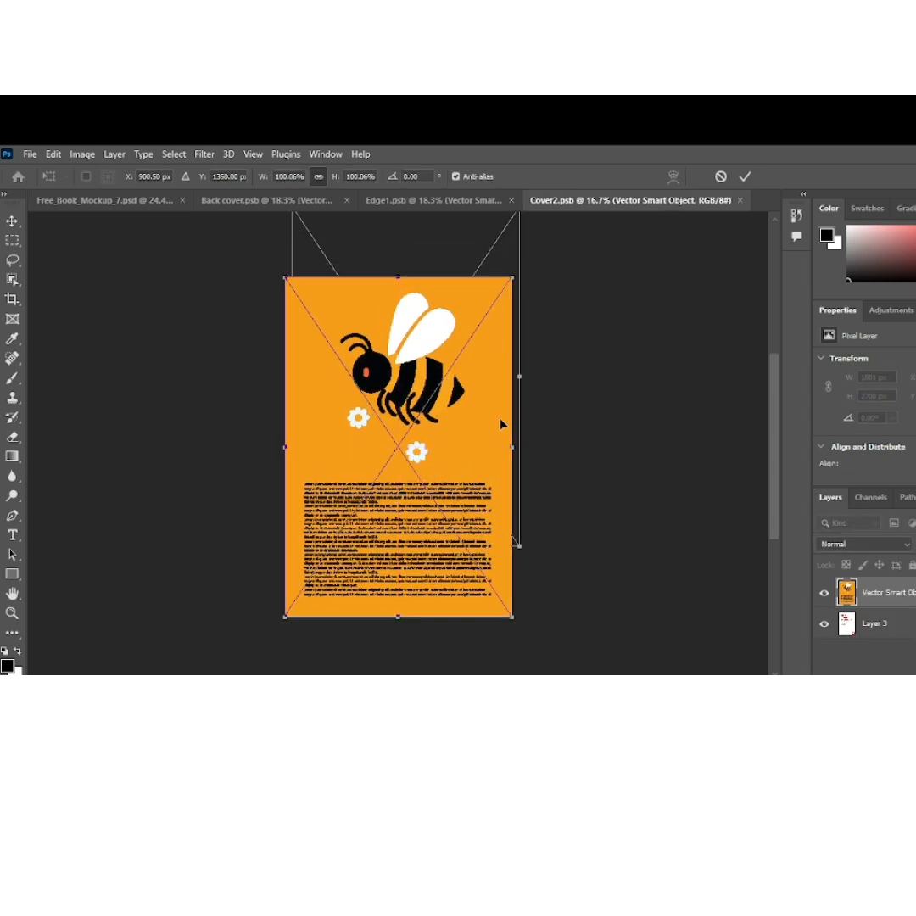
mouse_move(450, 436)
mouse_down()
mouse_move(449, 447)
mouse_move(444, 434)
mouse_up()
click(746, 177)
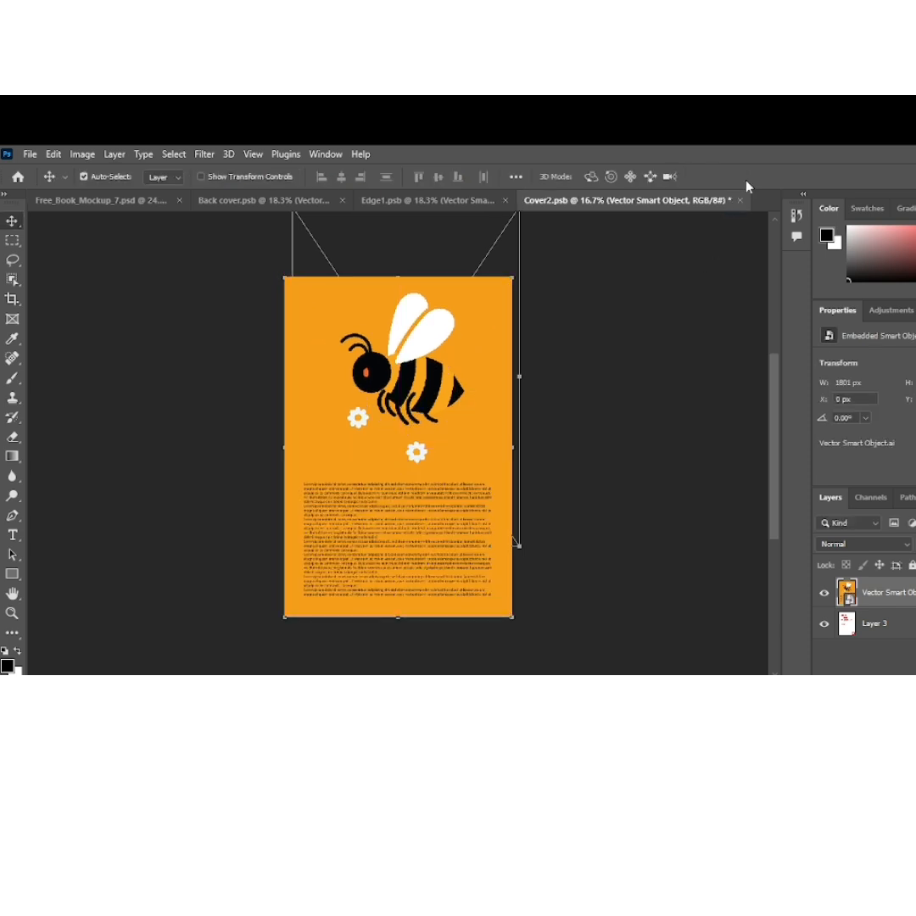
Save Cover2.psb and return to Free_Book_Mockup_7.psd to update the book's remaining cover
click(30, 154)
click(38, 321)
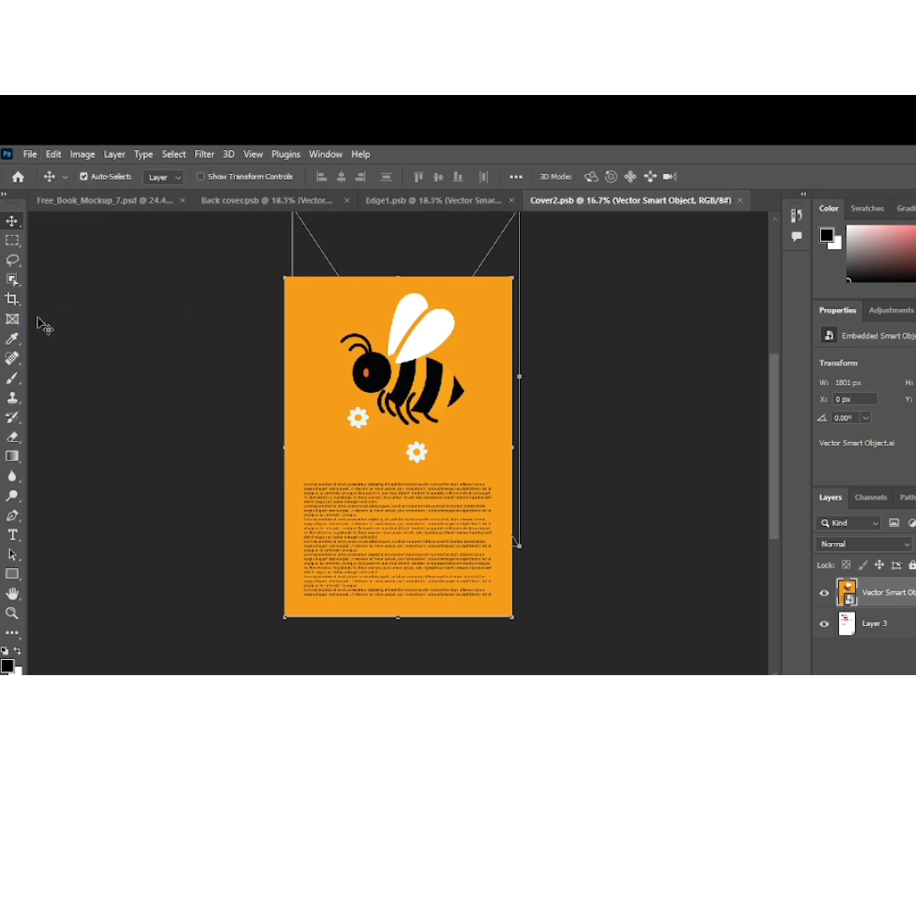
click(466, 203)
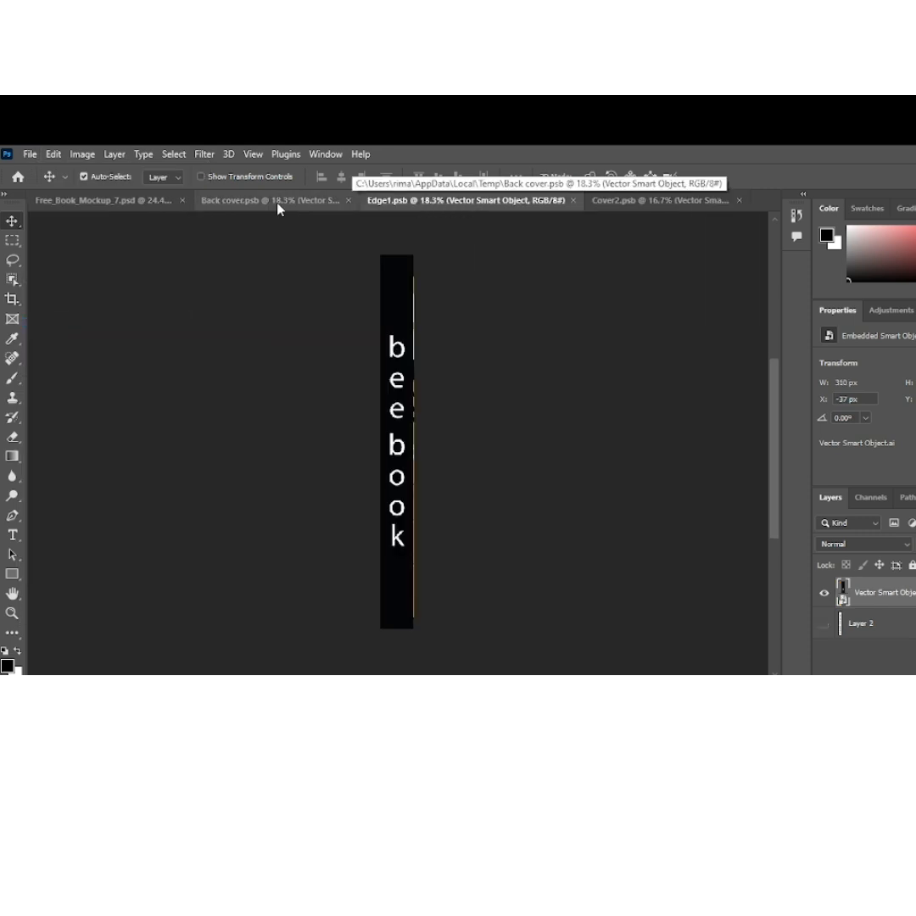
click(153, 206)
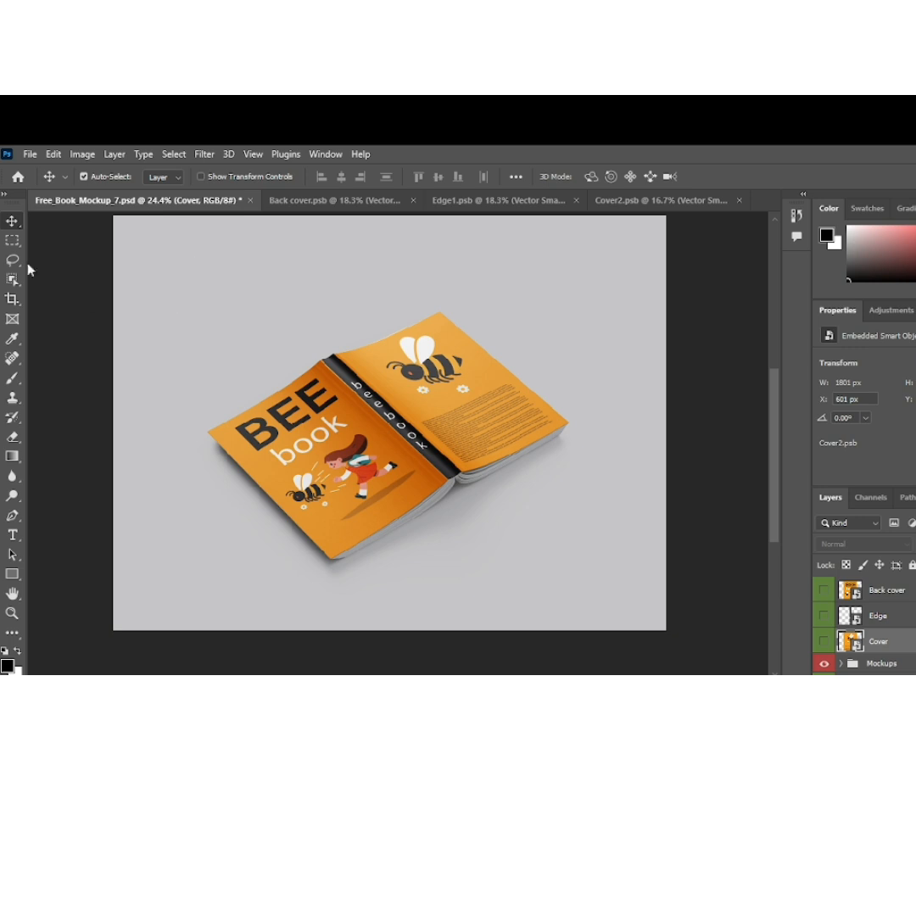
Examine the covers and spine on the book mockup both up close and as a whole
scroll(427, 480, up, 5)
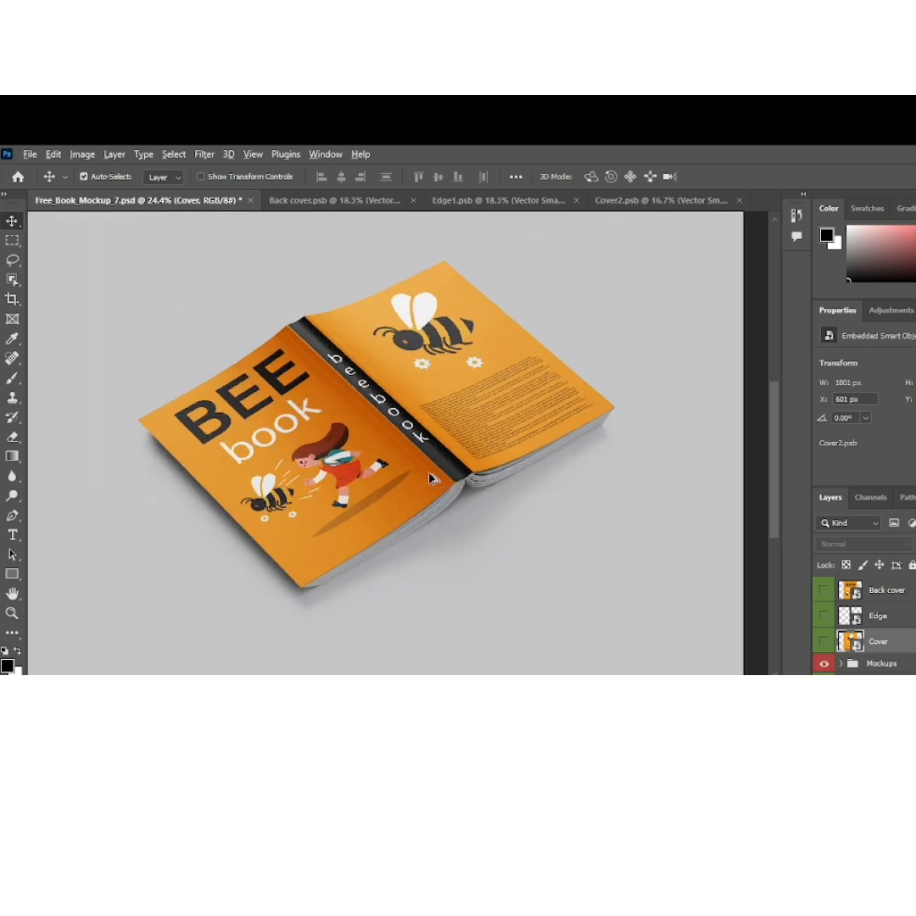
scroll(432, 479, down, 5)
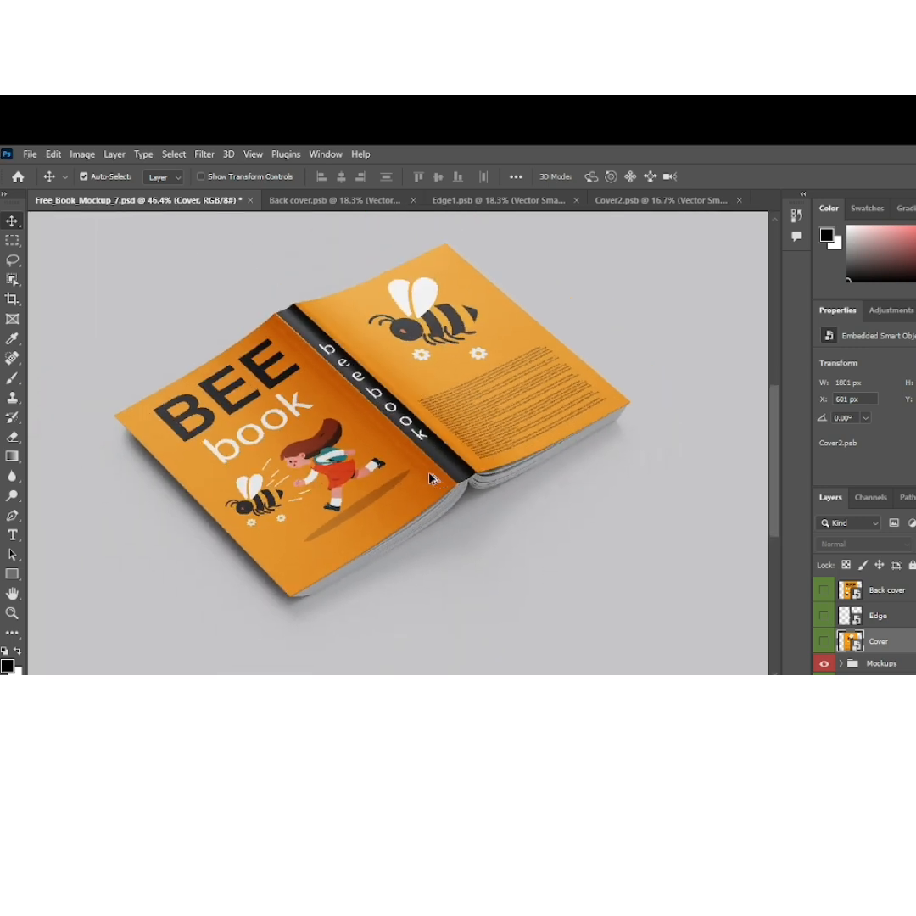
scroll(433, 479, down, 1)
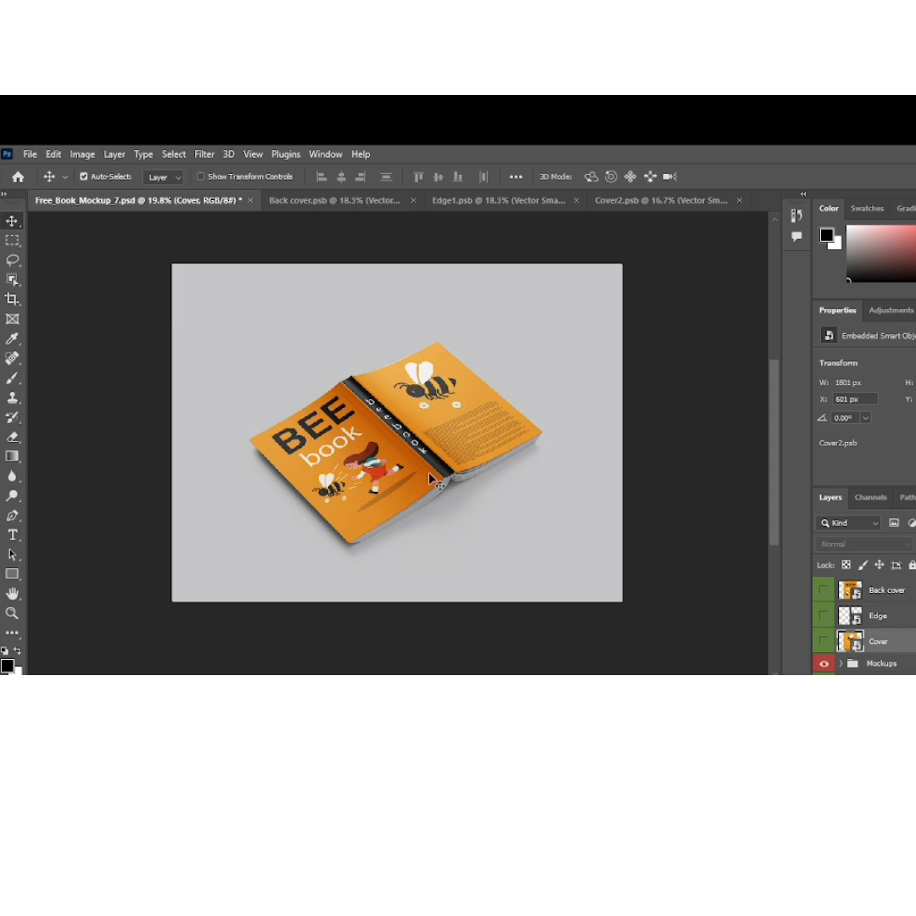
scroll(432, 479, up, 3)
scroll(433, 479, down, 3)
scroll(728, 545, down, 3)
scroll(727, 546, up, 5)
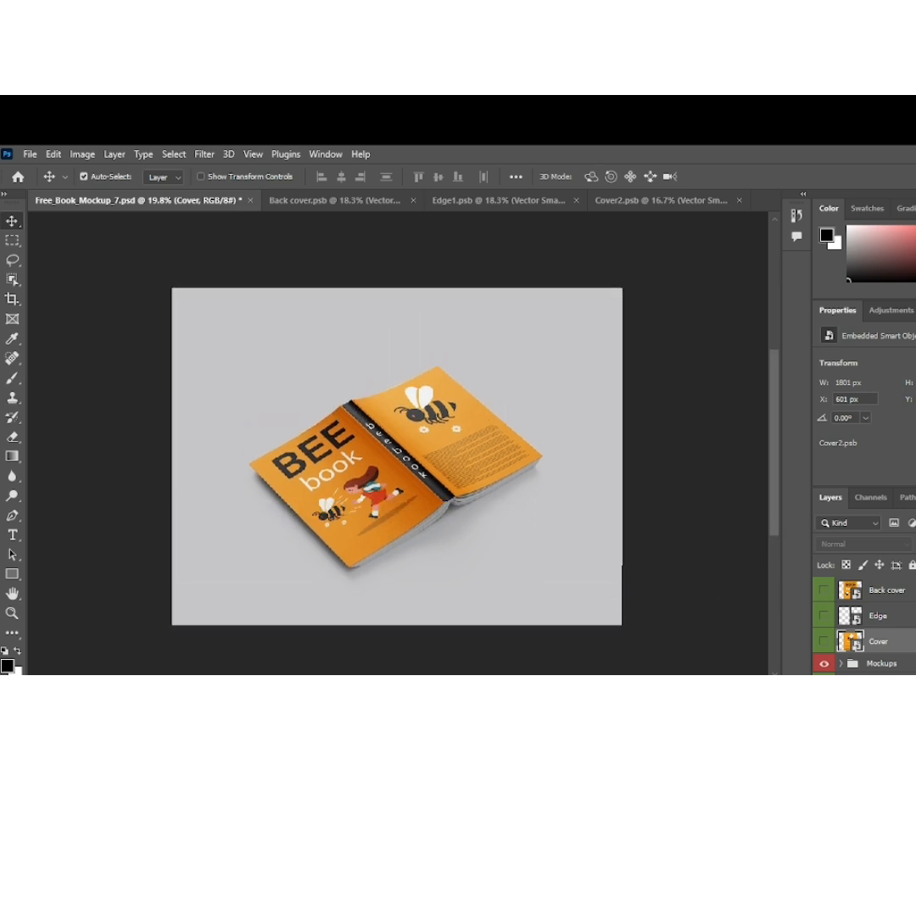